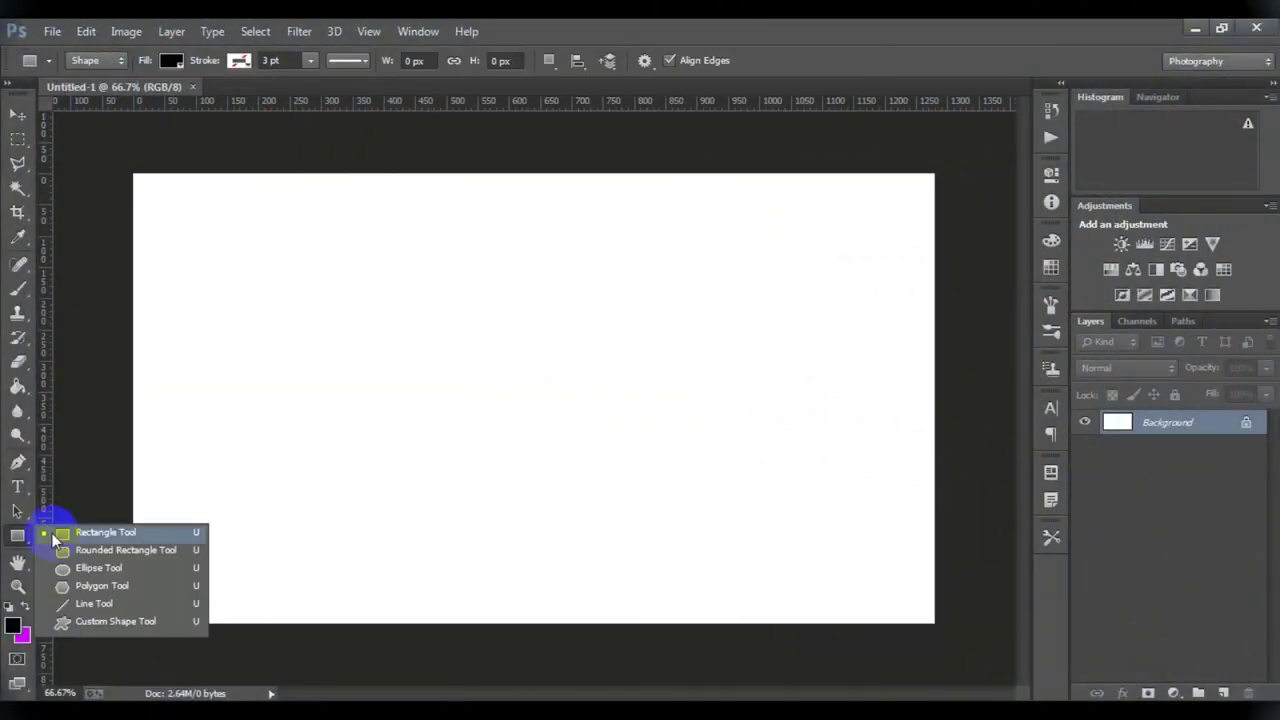
Draw a circle near the canvas centre with no fill and a red outline.
left_click(98, 567)
left_click_drag(472, 287, 605, 419)
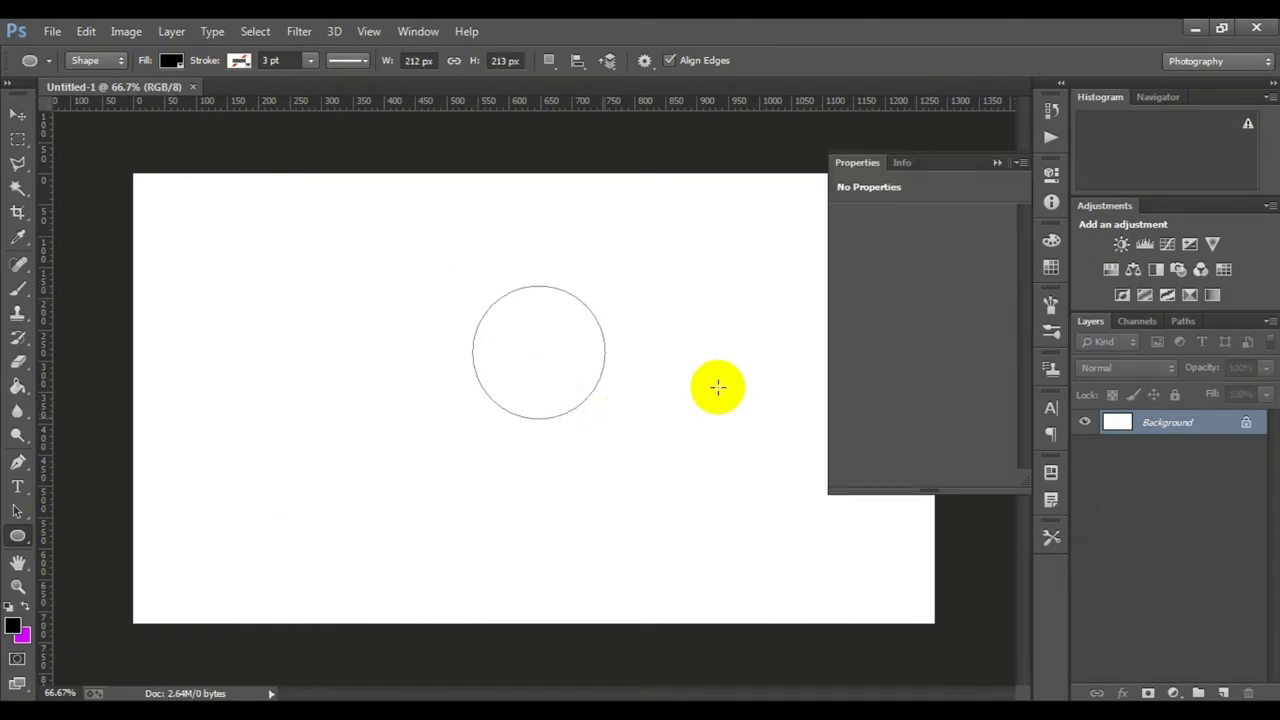
left_click(997, 162)
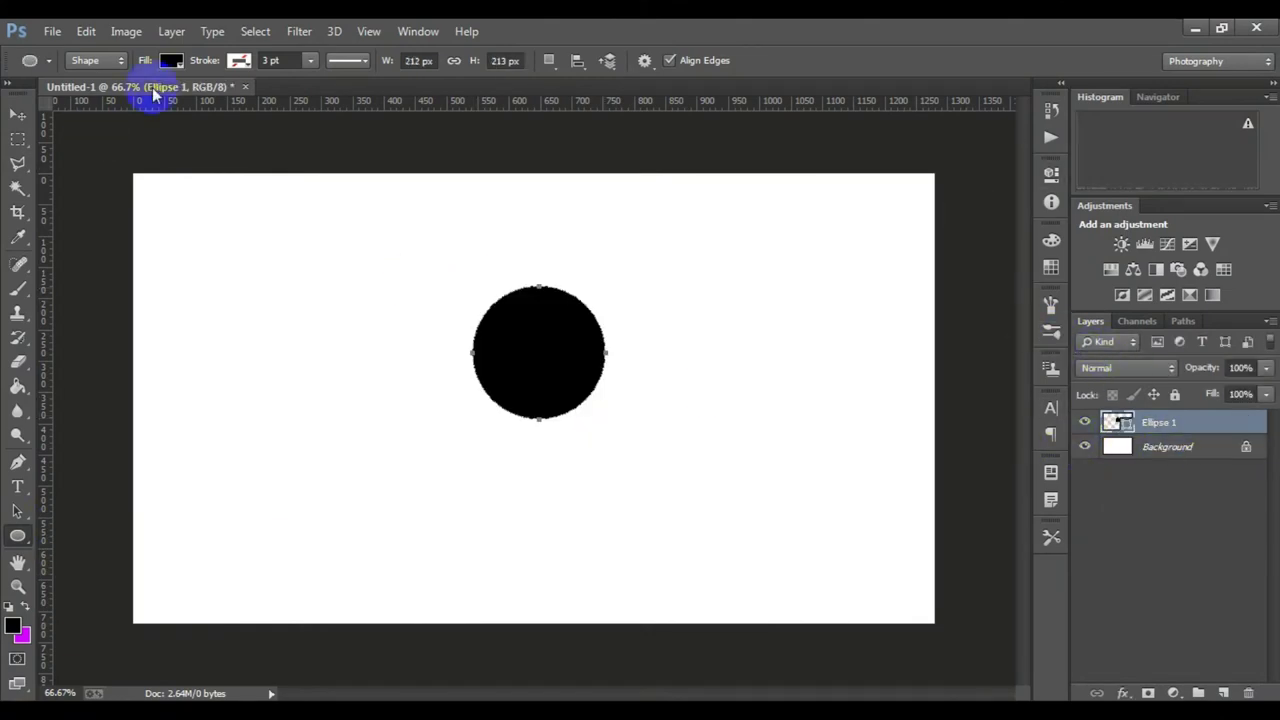
left_click(171, 60)
left_click(91, 97)
left_click(239, 60)
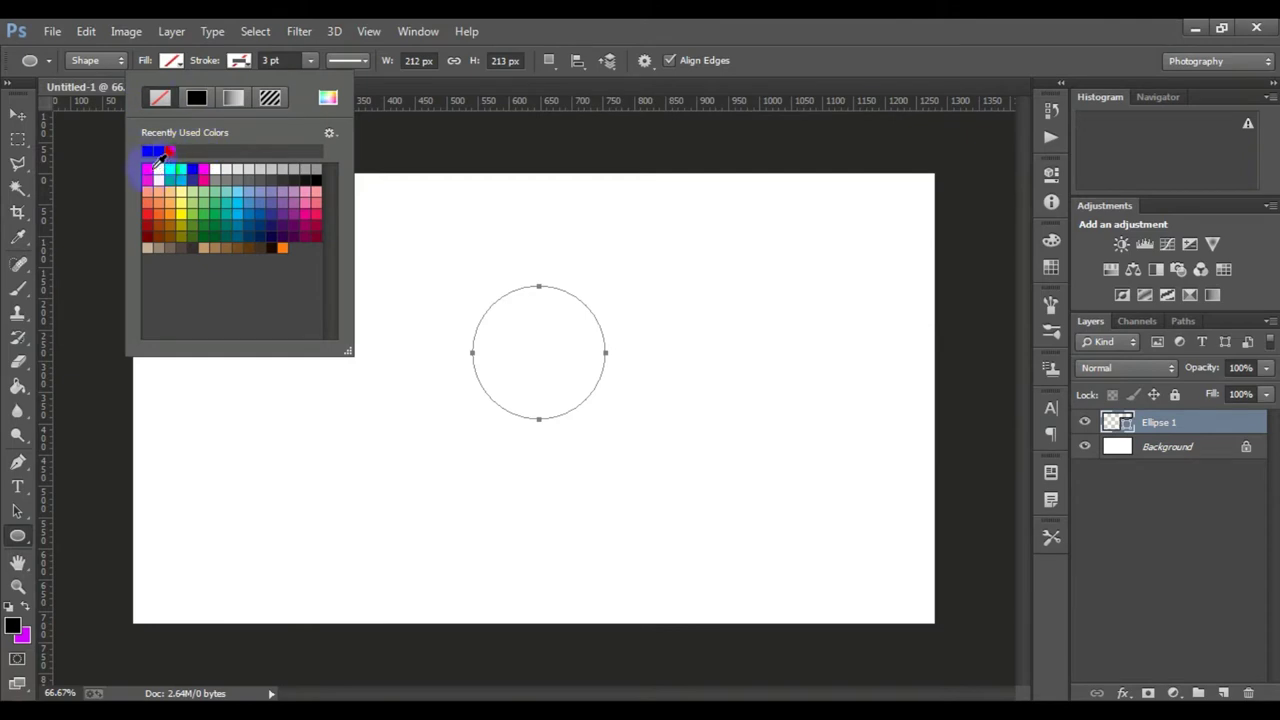
left_click(169, 151)
left_click(991, 457)
Enlarge the Ellipse 1 circle to about 290 px, shifting it up and left.
left_click(1155, 449)
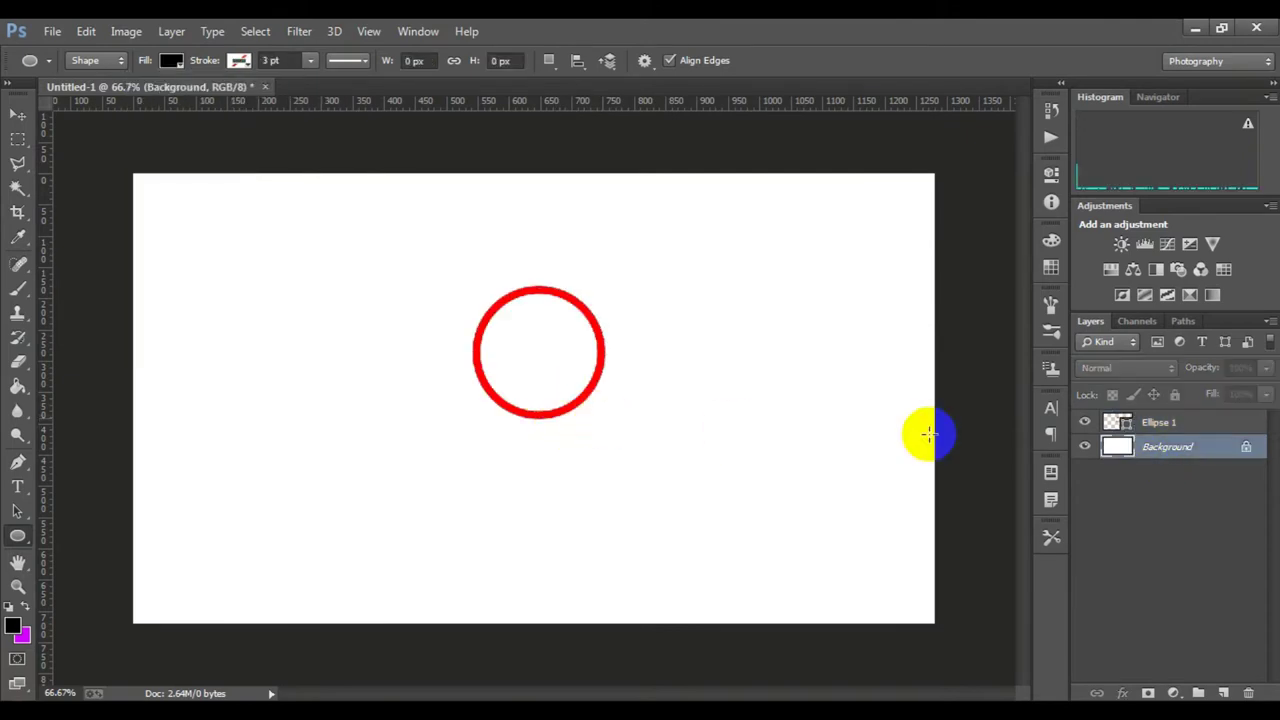
left_click(1150, 424)
key("ctrl+t")
left_click_drag(605, 416, 630, 444)
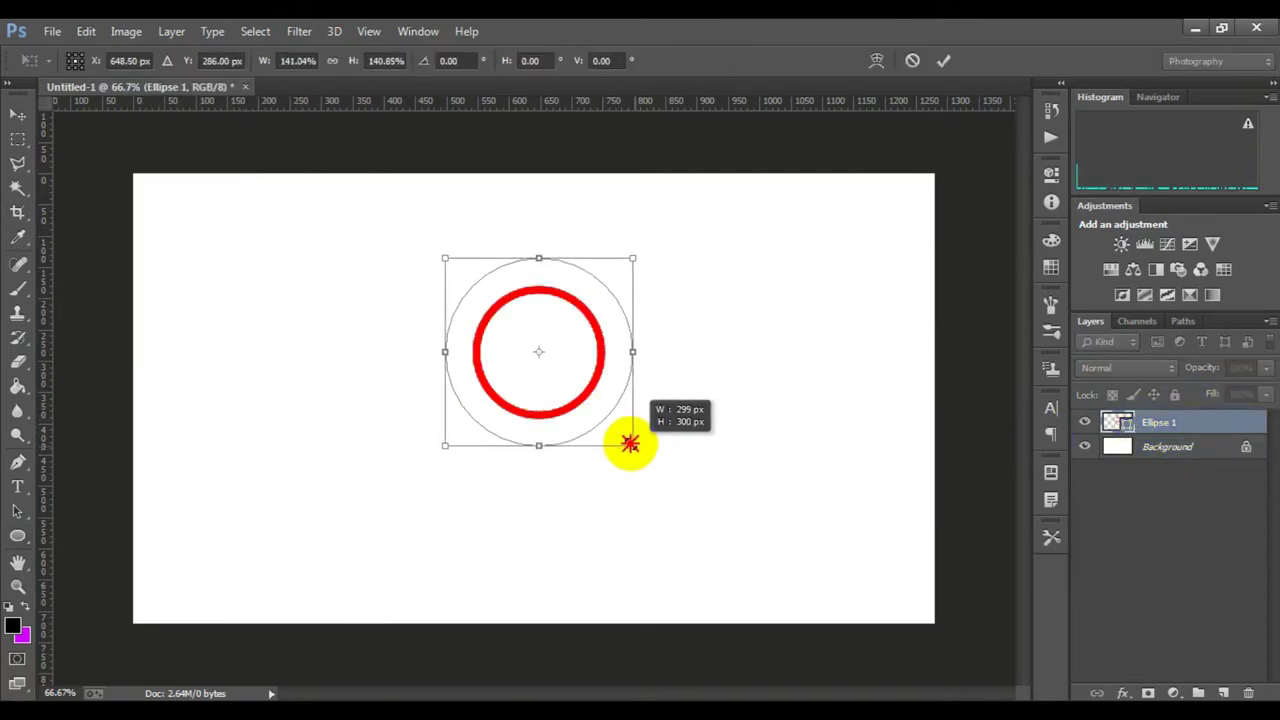
left_click_drag(547, 373, 524, 349)
left_click(943, 60)
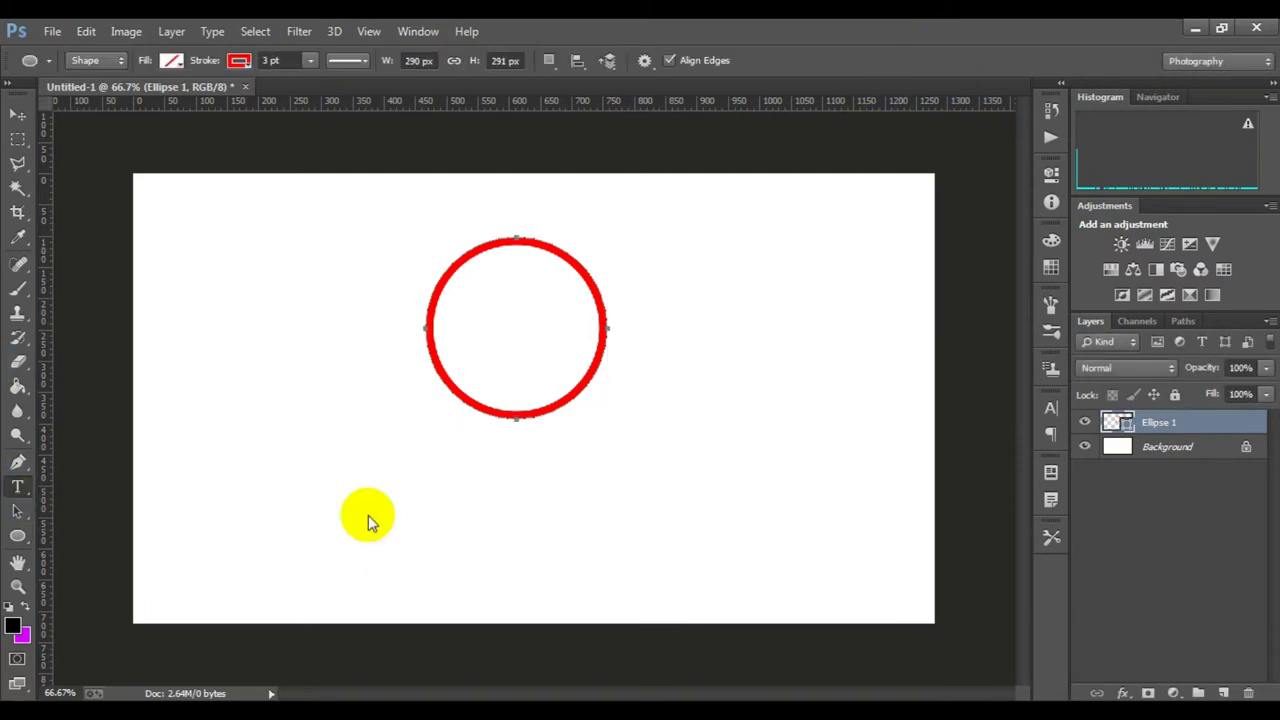
Add a black lowercase 'e' text layer and scale it up about 538% inside the circle.
left_click(368, 482)
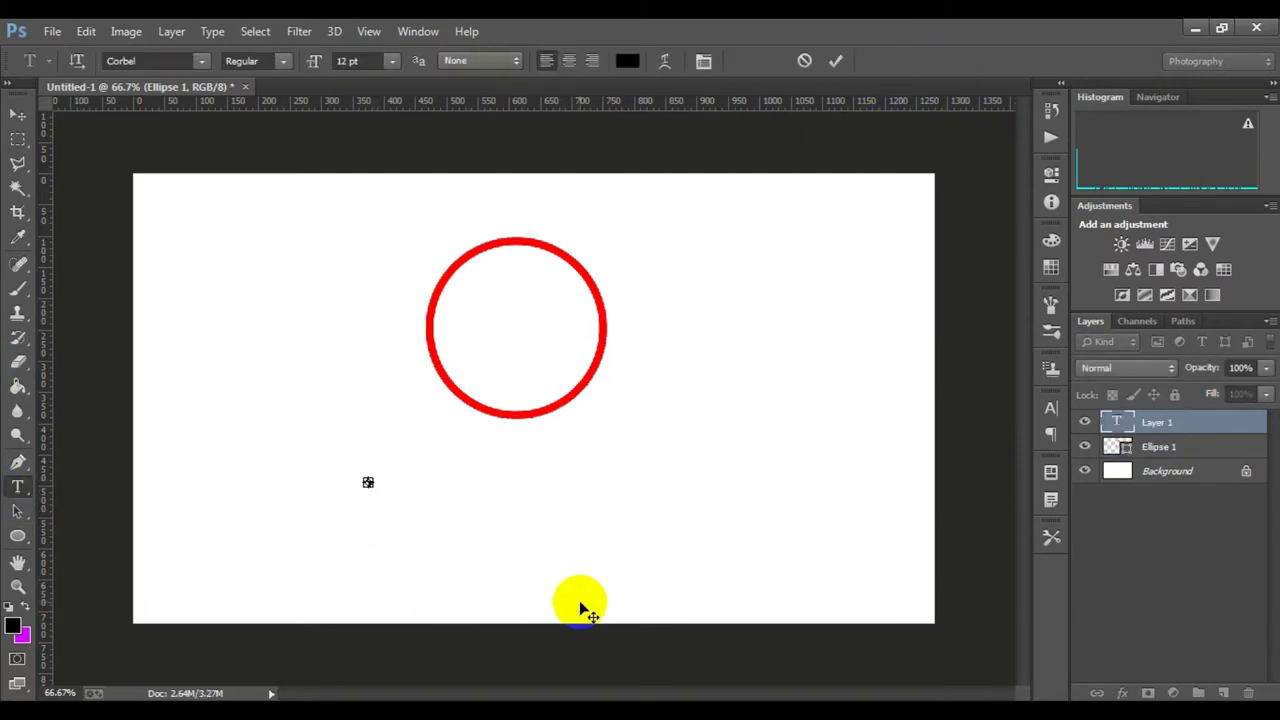
left_click(836, 61)
left_click(398, 512)
type("e")
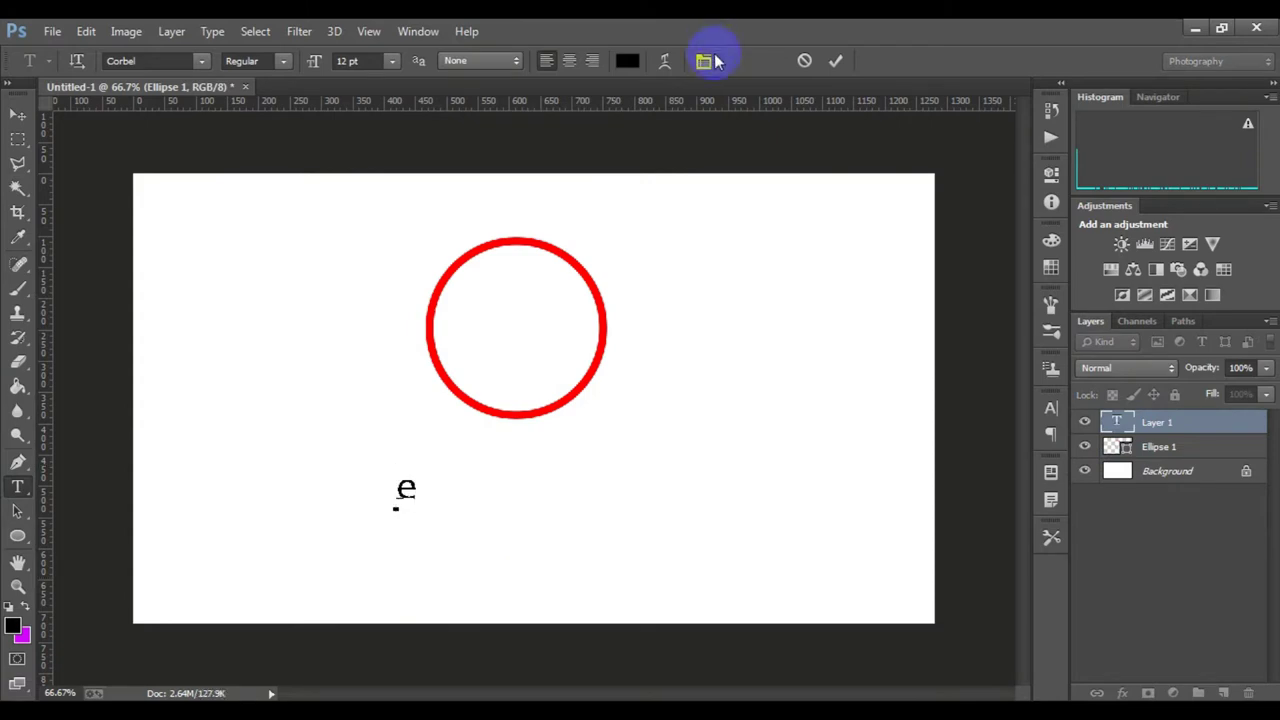
key("ctrl+Return")
key("ctrl+t")
mouse_move(429, 508)
left_mouse_down()
mouse_move(459, 602)
mouse_move(525, 394)
left_mouse_up()
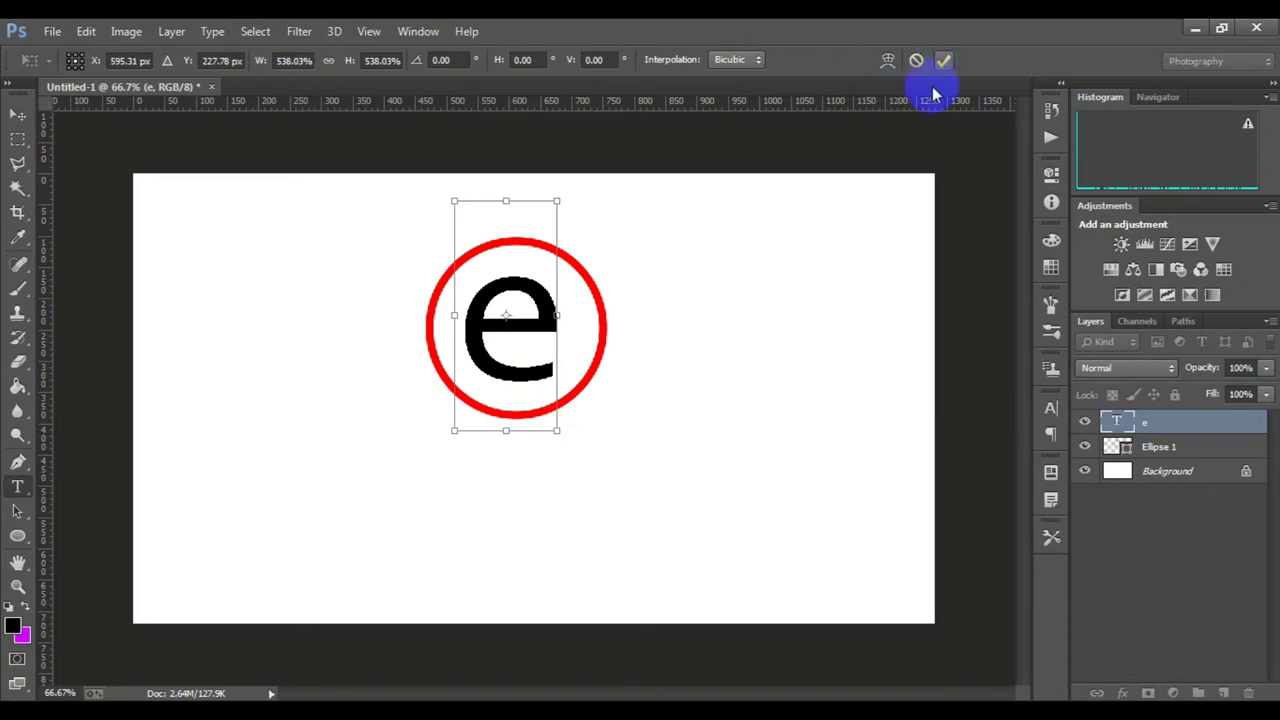
left_click(943, 60)
Try Bold and several fonts on the e, including Adobe Devanagari, Curlz MT and Corbel.
left_click(1050, 408)
left_click(1013, 417)
left_click(1010, 478)
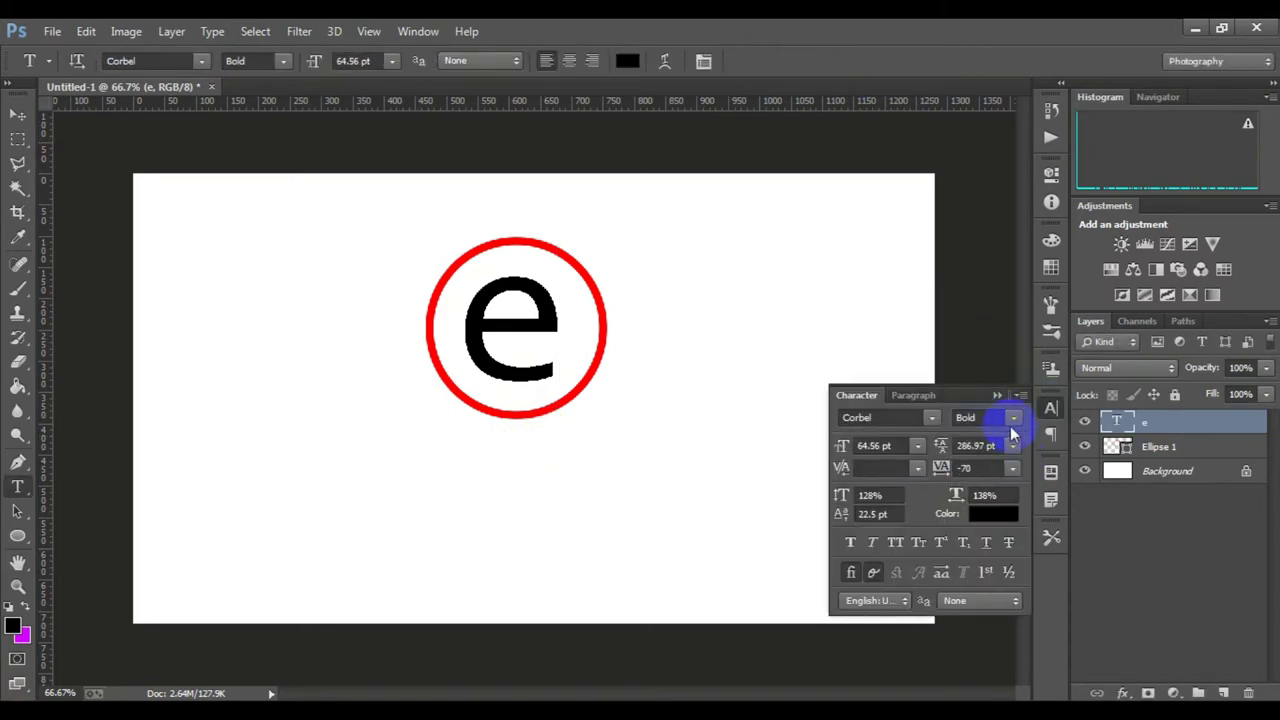
left_click(1013, 418)
left_click(1012, 440)
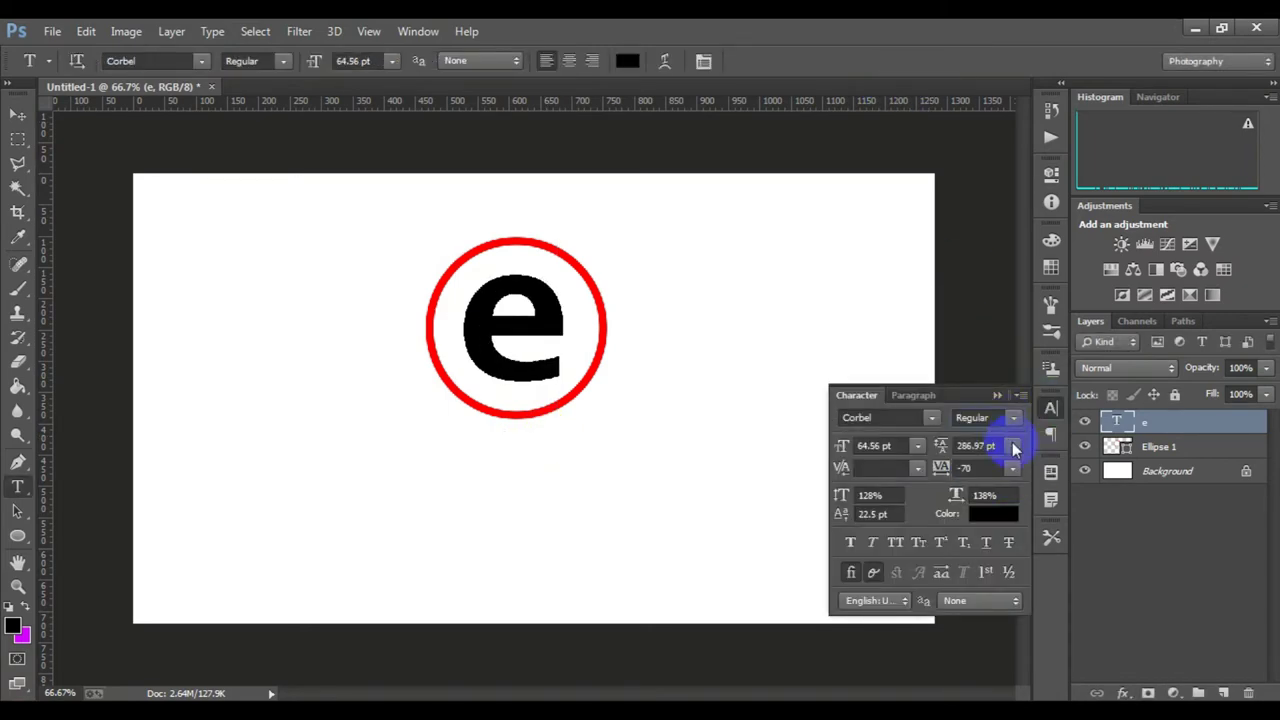
left_click(931, 417)
left_click(1012, 171)
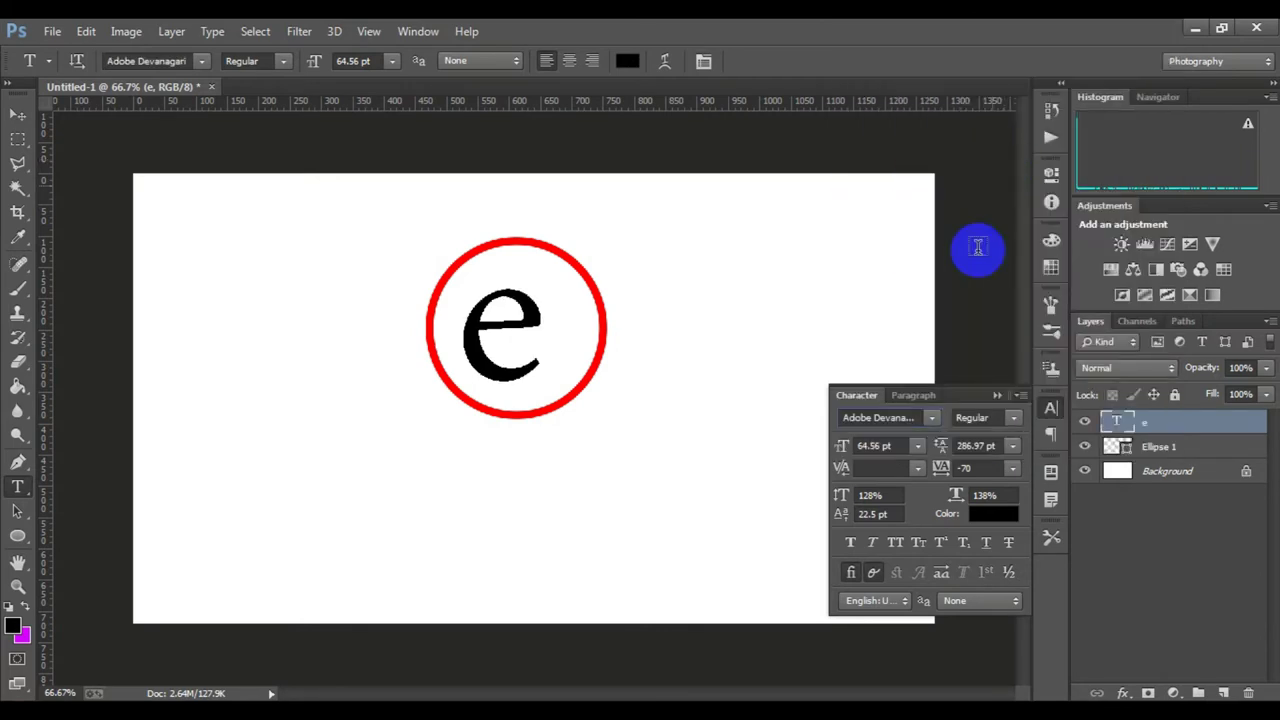
type("Curlz MT")
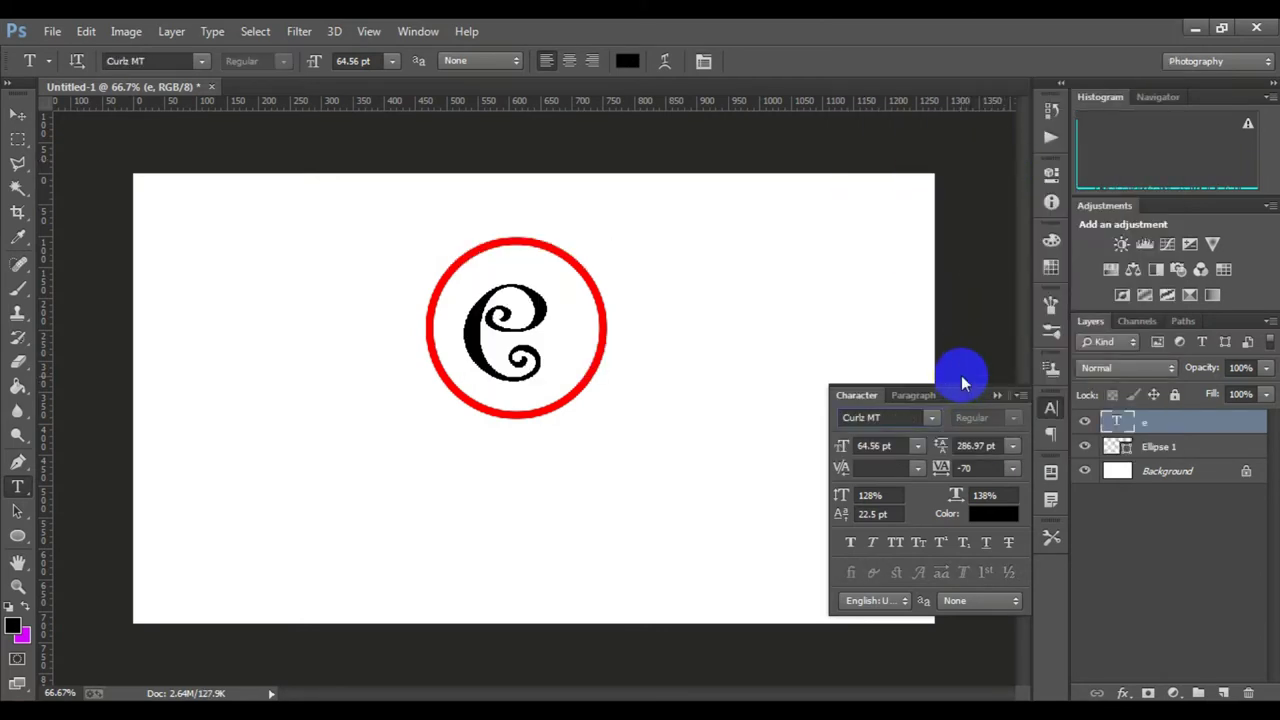
key("Up")
key("Up")
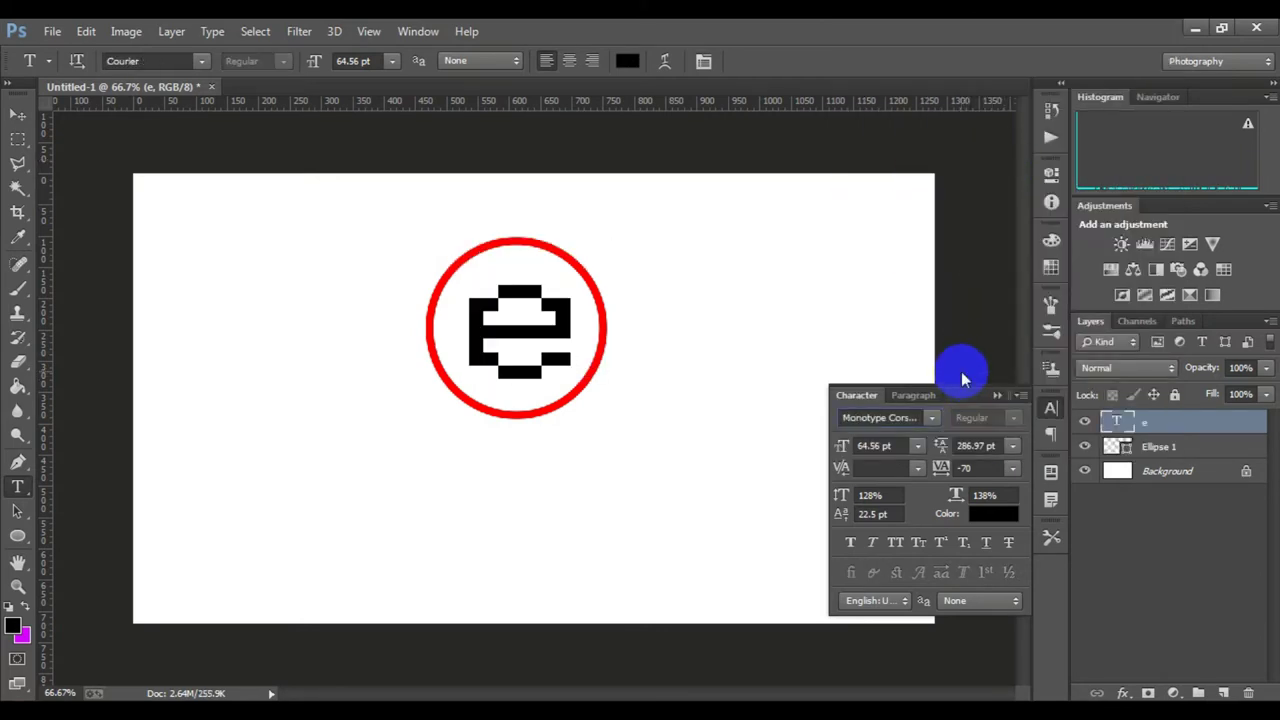
key("Up")
key("Up")
key("Up")
key("Up")
key("Down")
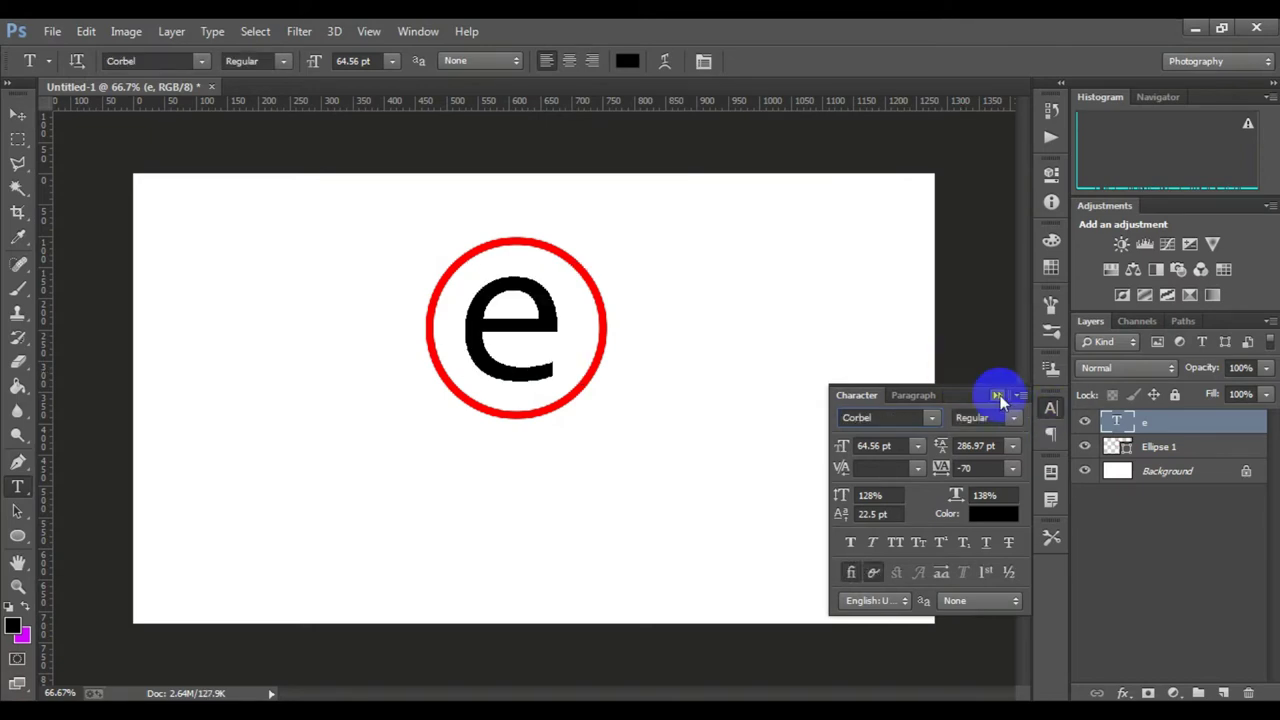
Set the e to Arial Regular after testing its Bold and Narrow styles.
left_click(931, 418)
scroll(1006, 206, "up", 10)
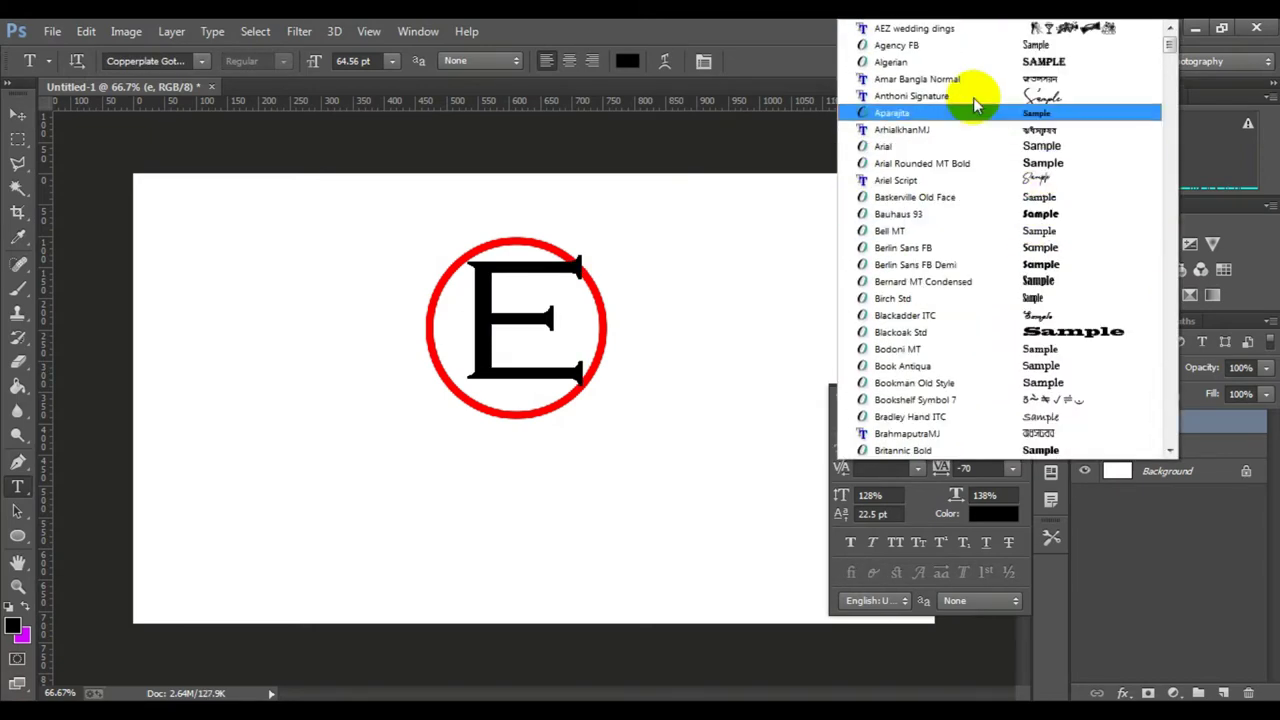
left_click(906, 148)
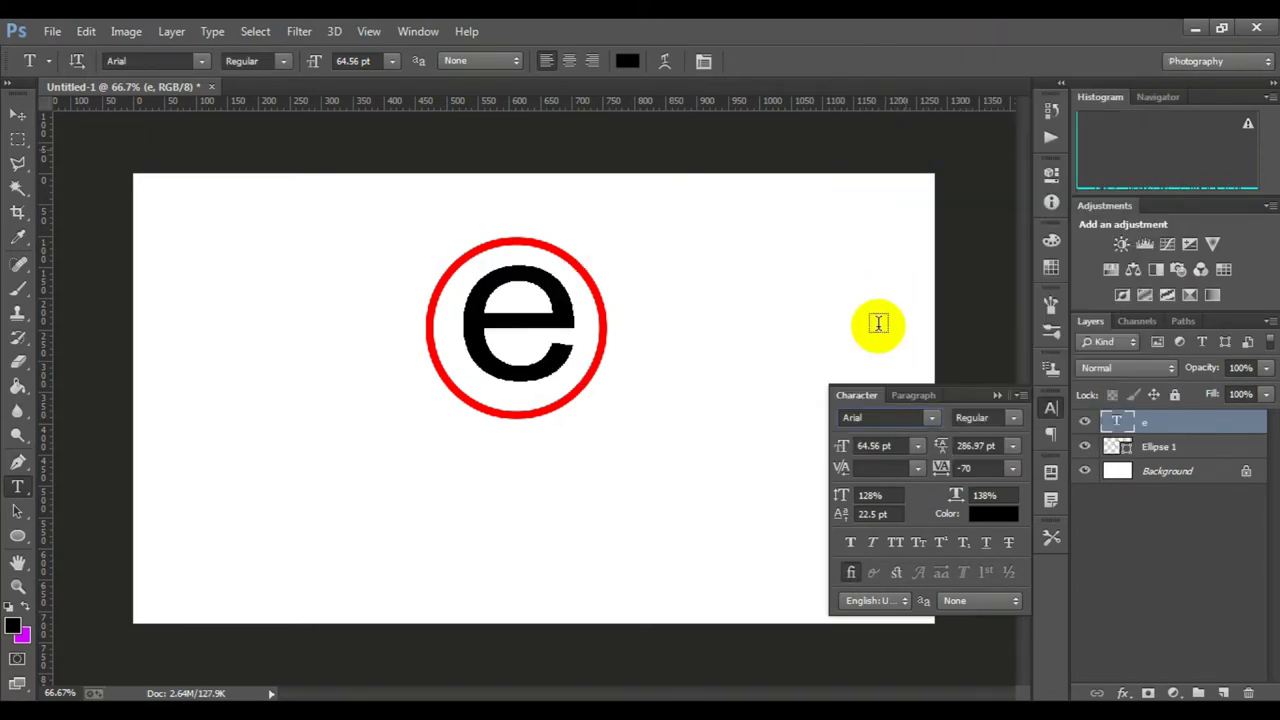
left_click(1015, 432)
left_click(1015, 480)
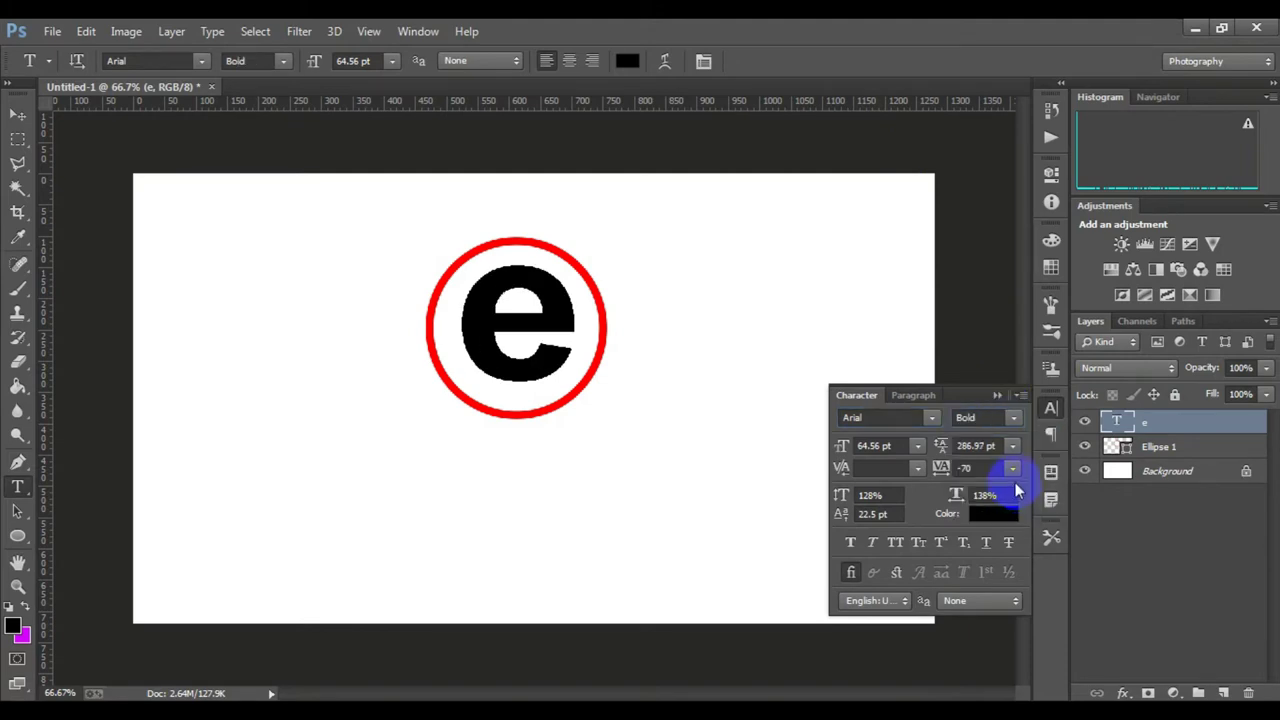
left_click(1015, 423)
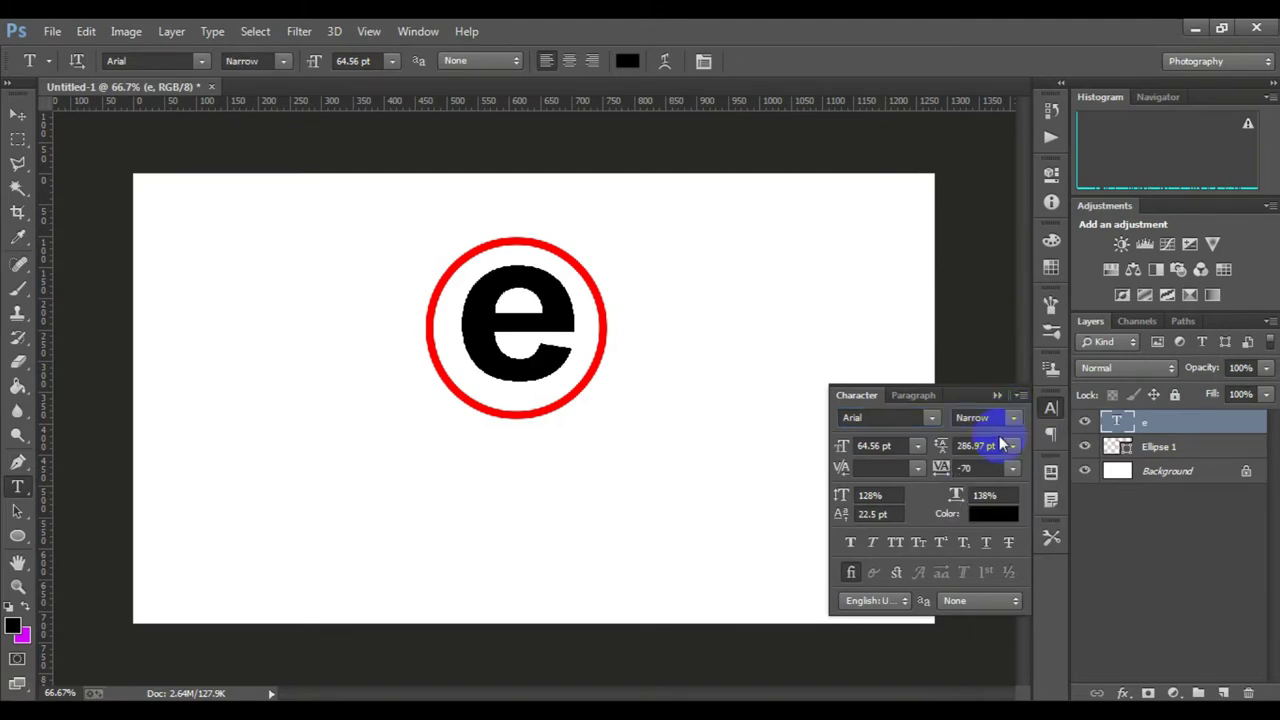
left_click(1012, 420)
left_click(1020, 452)
left_click(997, 395)
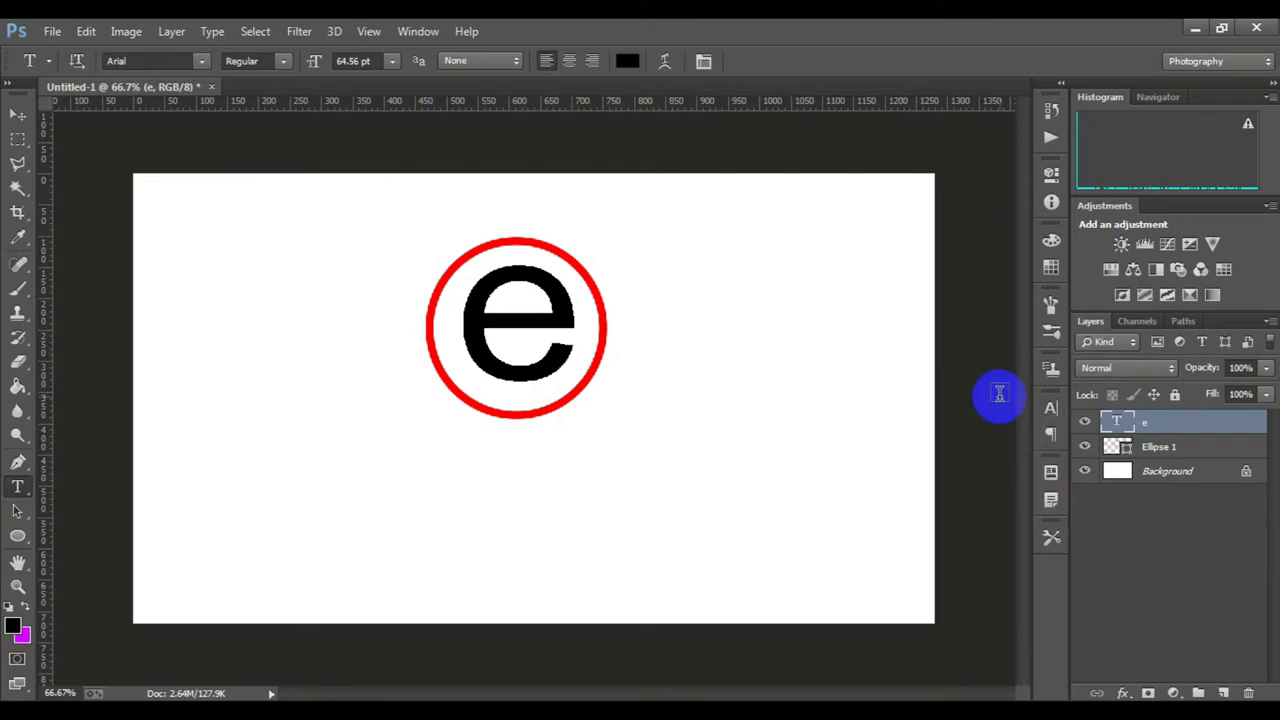
key("ctrl+t")
Enlarge the e to about 74 pt to fill the circle, and rasterize the Ellipse 1 layer.
left_click_drag(574, 450, 547, 371)
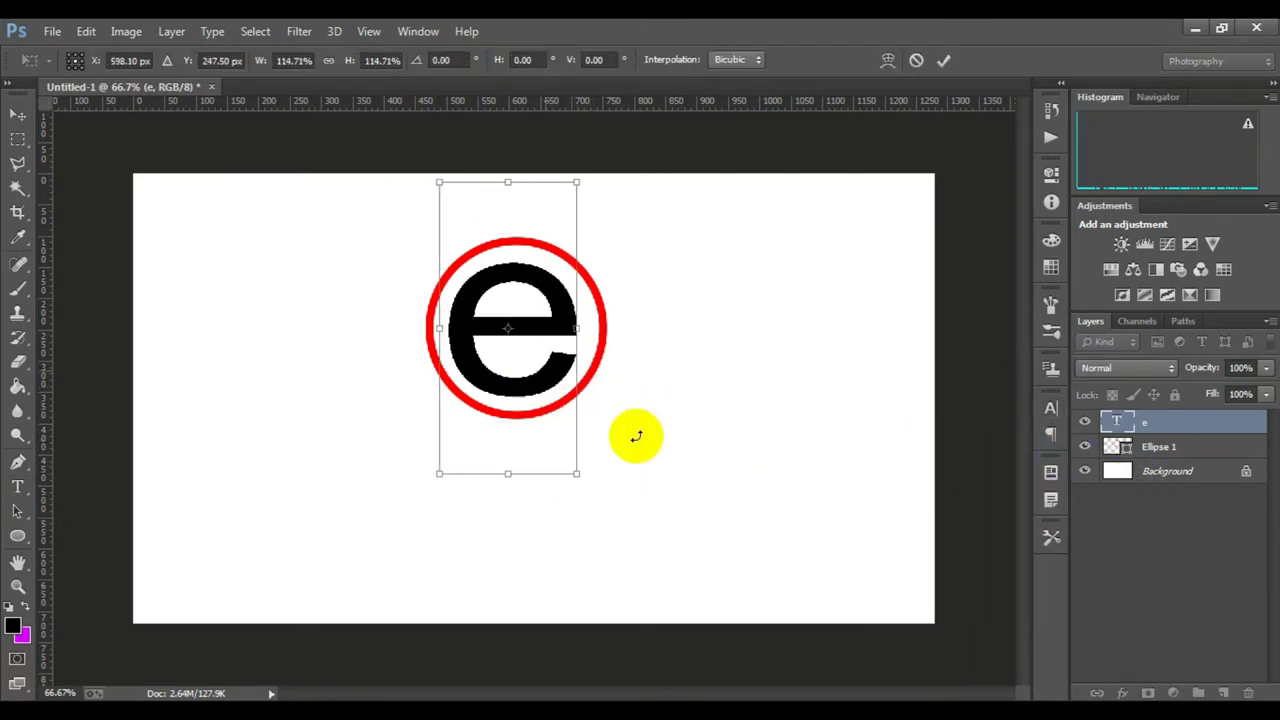
left_click(943, 60)
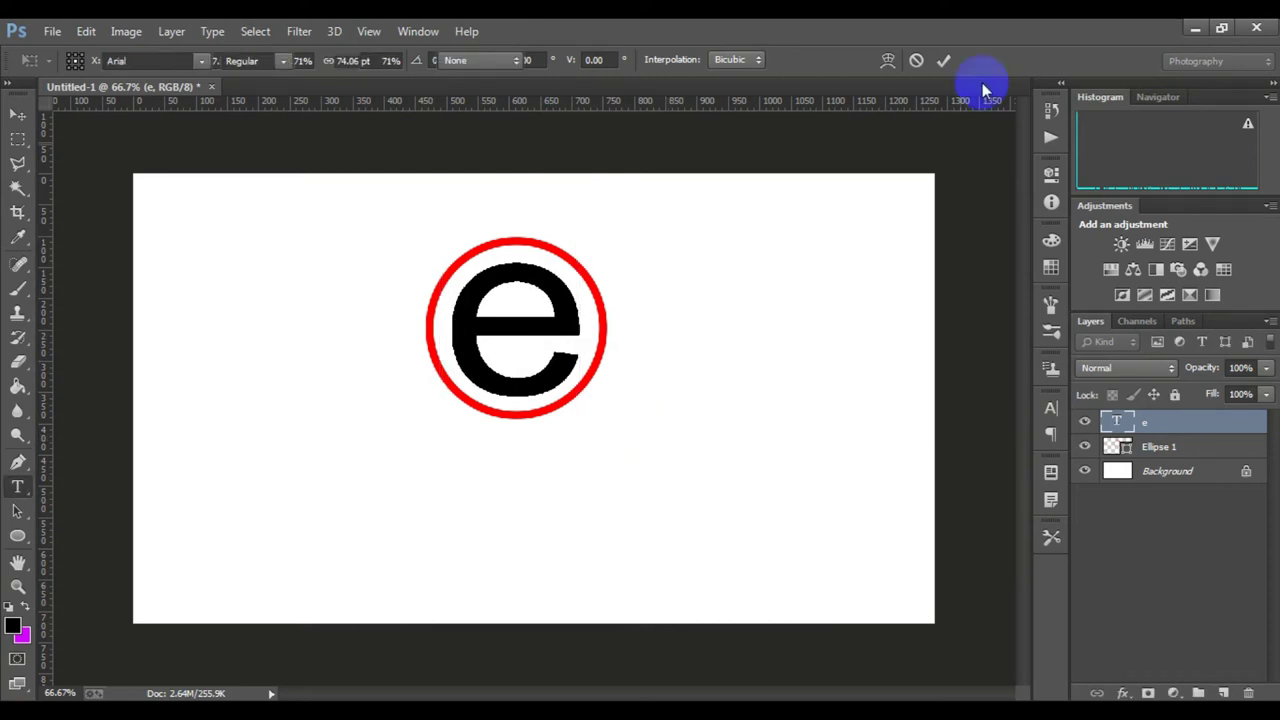
left_click(1150, 447)
right_click(1150, 450)
left_click(870, 276)
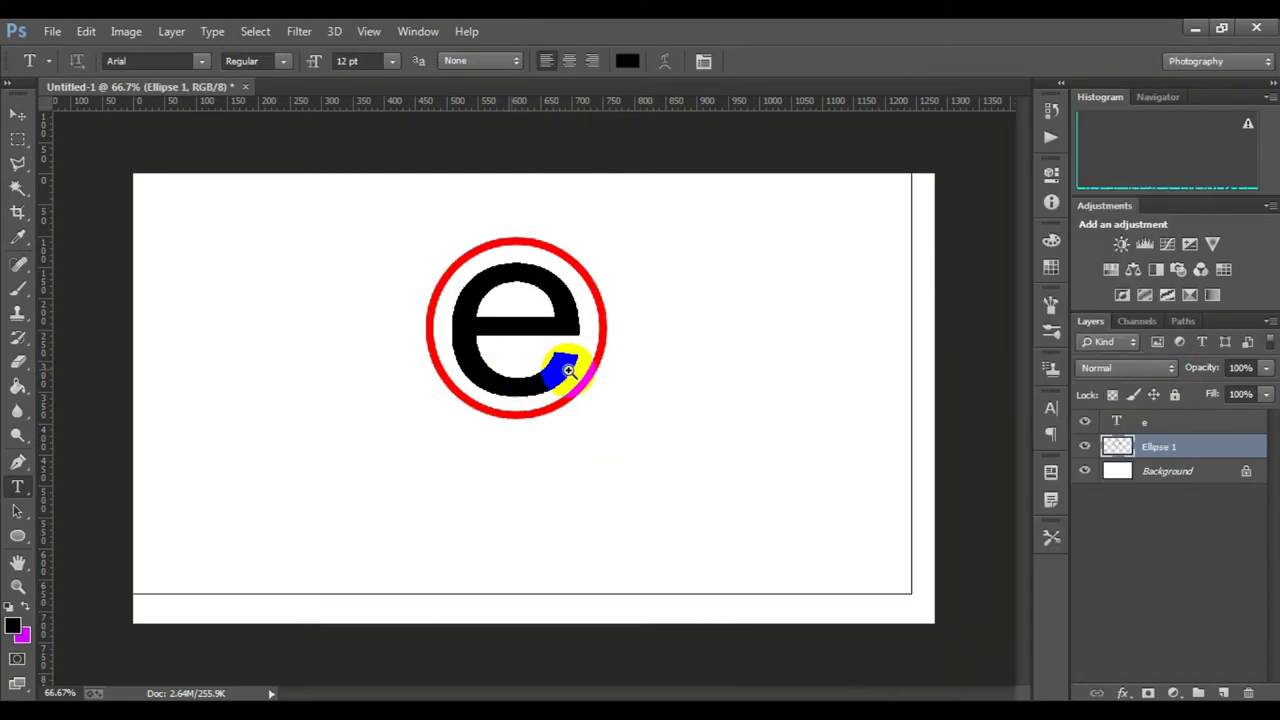
key("ctrl+plus")
scroll(568, 377, "down", 3)
scroll(568, 377, "up", 1)
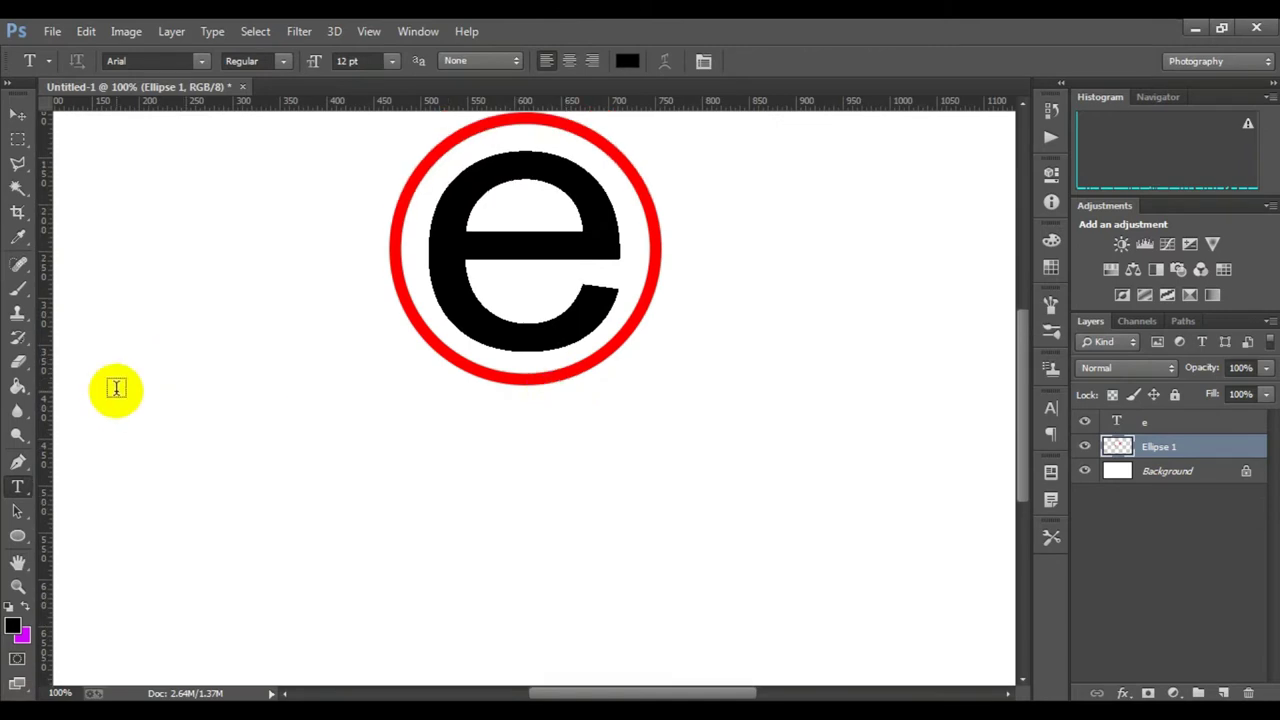
Remove the bottom section of the red ring using a rectangular selection.
left_click(17, 145)
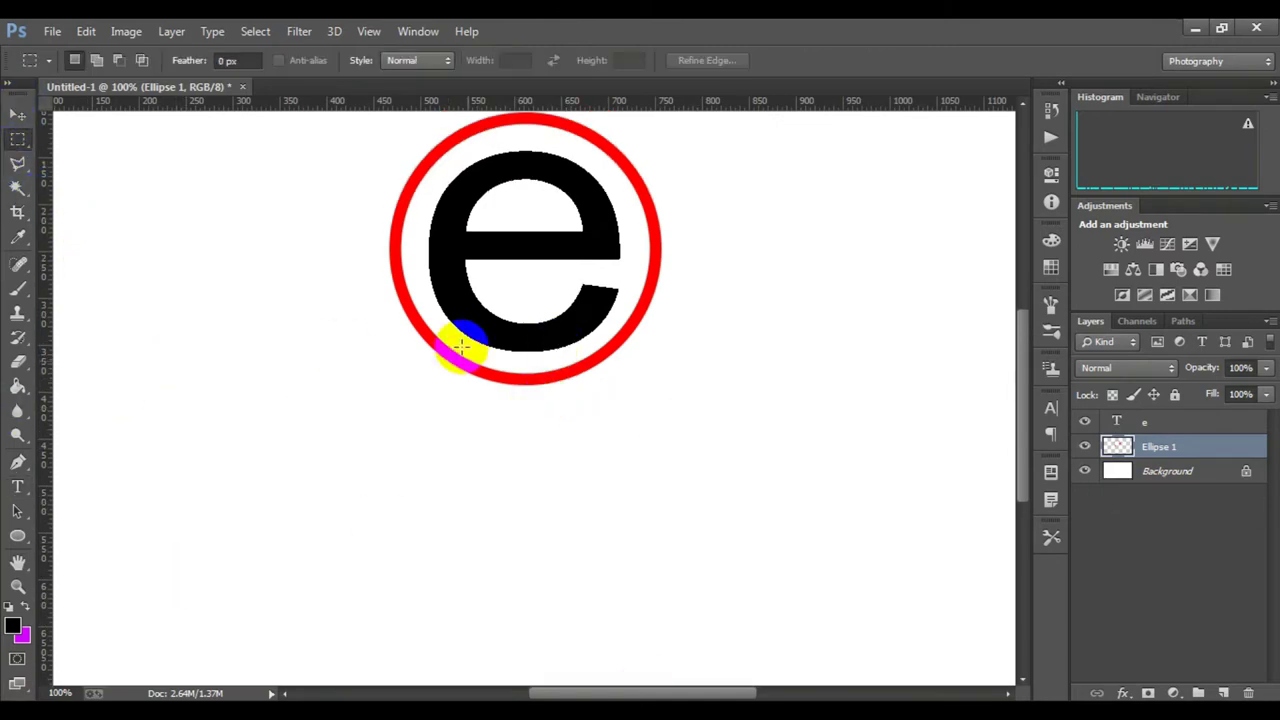
mouse_move(443, 180)
left_mouse_down()
mouse_move(608, 463)
mouse_move(600, 508)
left_mouse_up()
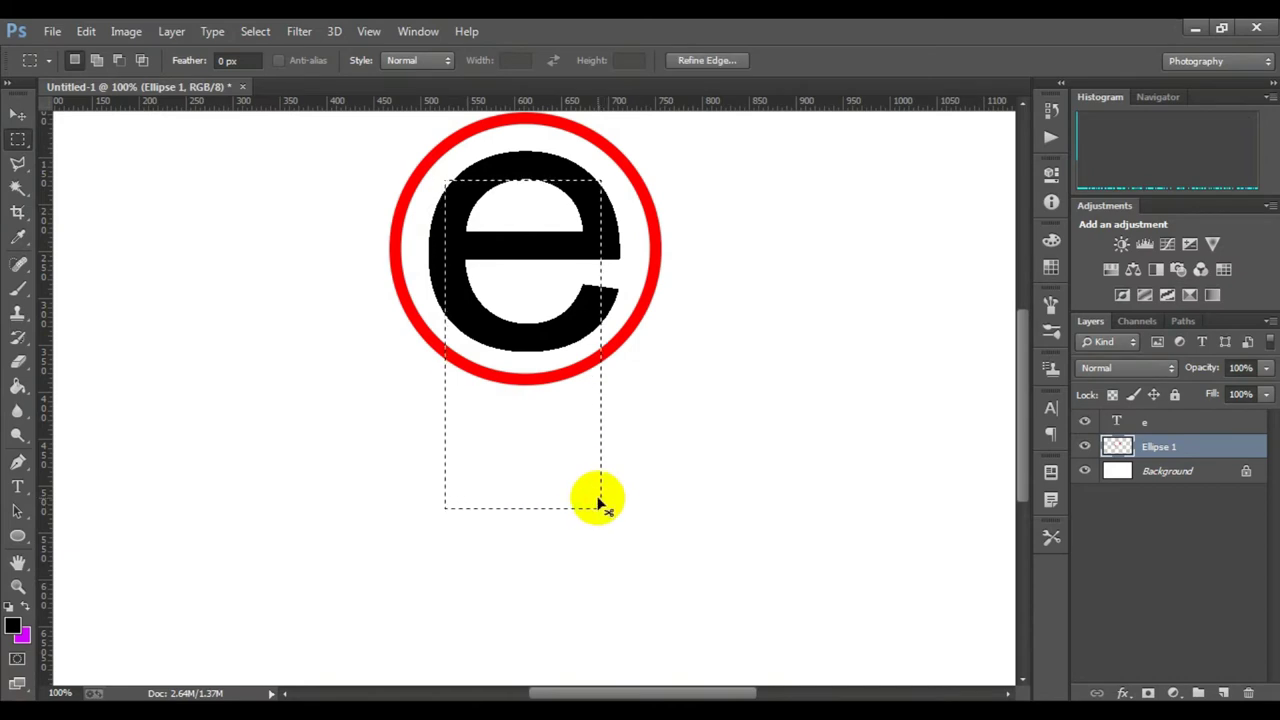
key("ctrl+shift+BackSpace")
key("ctrl+z")
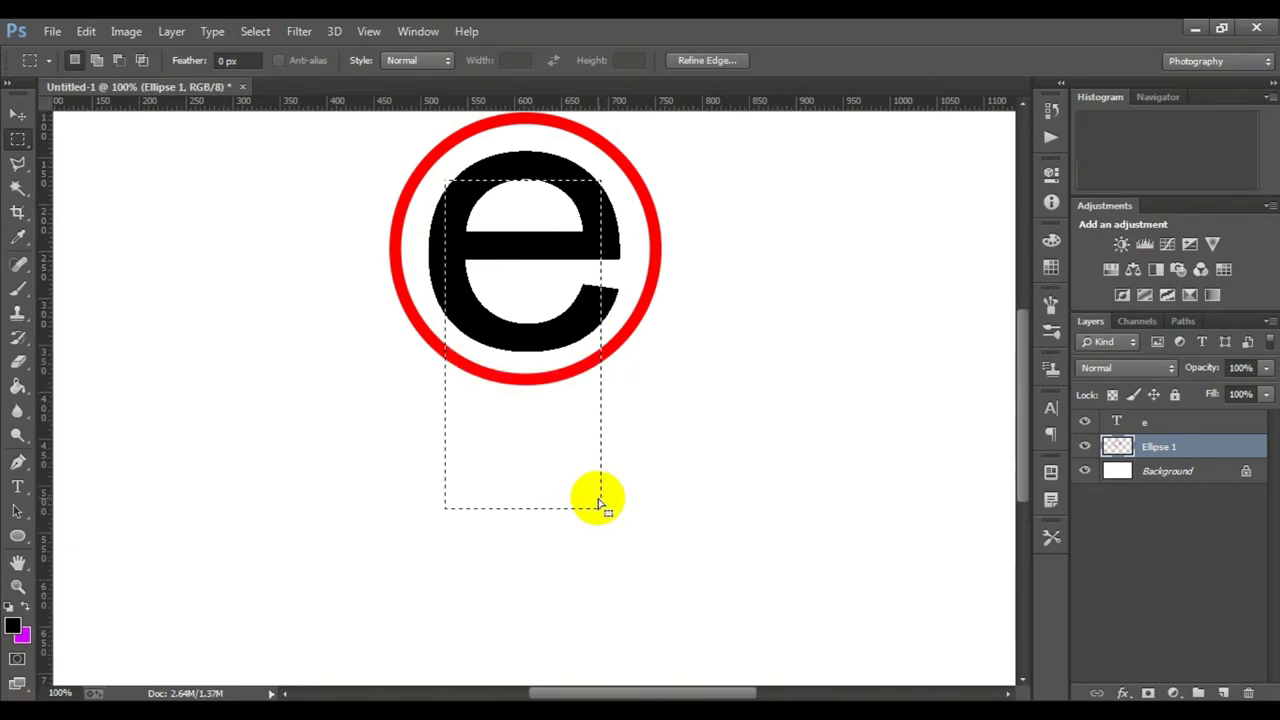
key("Delete")
key("ctrl+z")
left_click(480, 345)
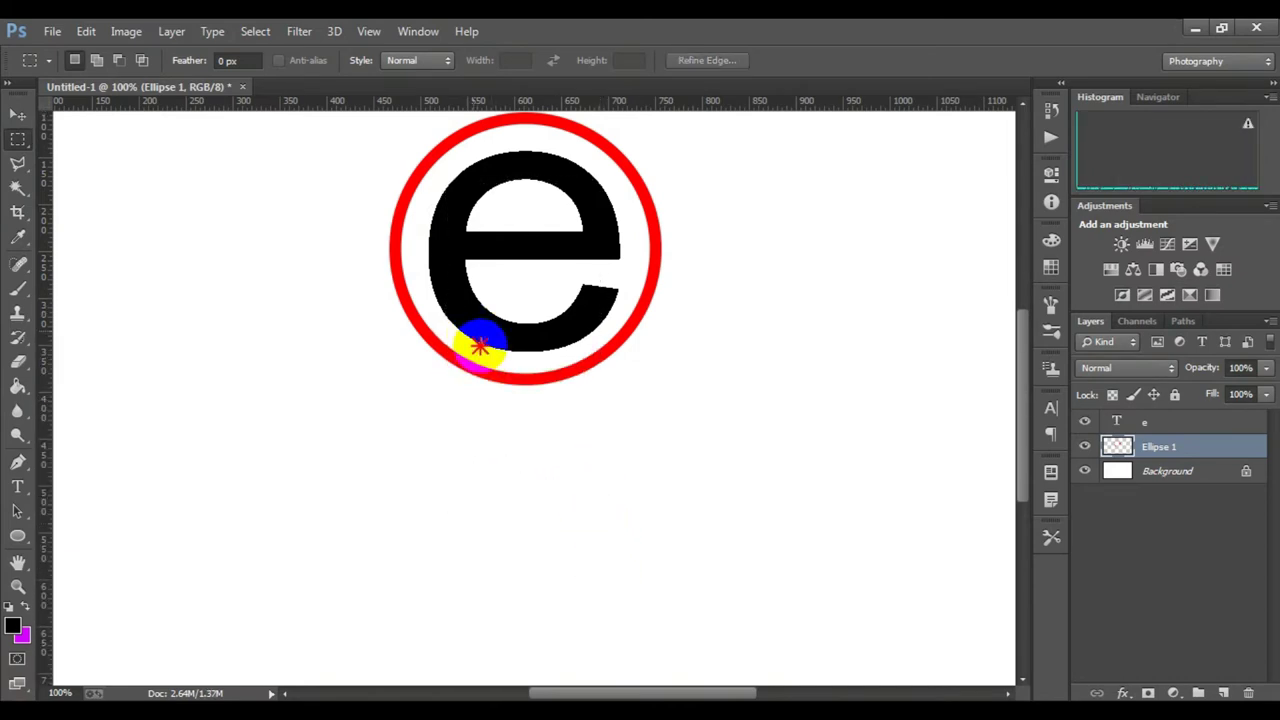
left_click_drag(473, 331, 582, 454)
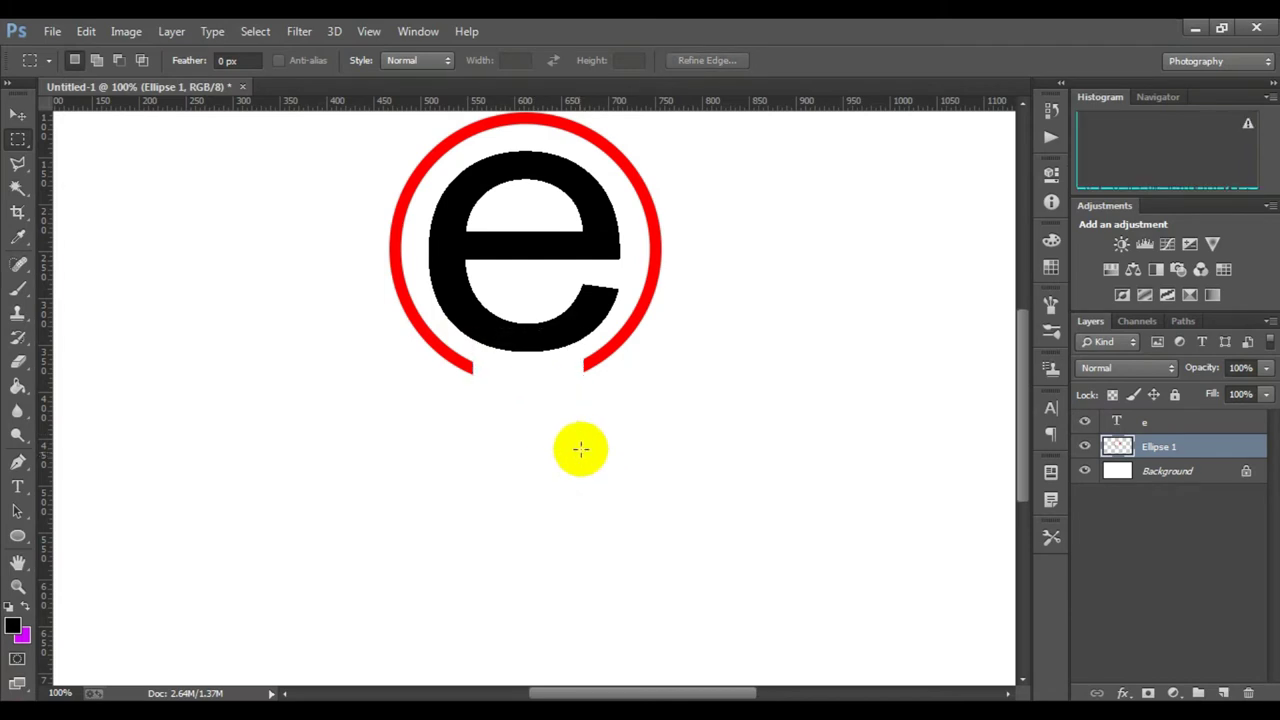
scroll(520, 410, "down", 3)
scroll(535, 420, "up", 1)
scroll(555, 410, "up", 1)
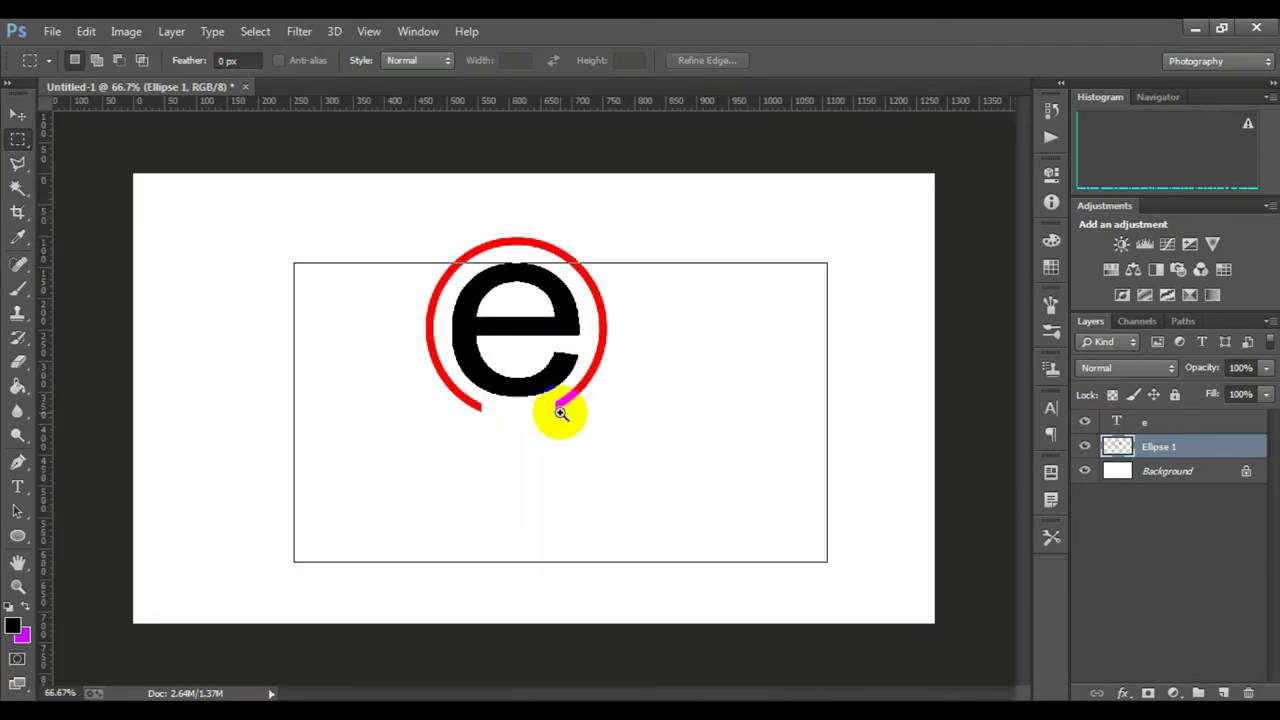
scroll(561, 413, "up", 1)
Draw a thin 159 × 11 px black rounded-rectangle bar beneath the ring's gap.
left_click_drag(17, 535, 100, 551)
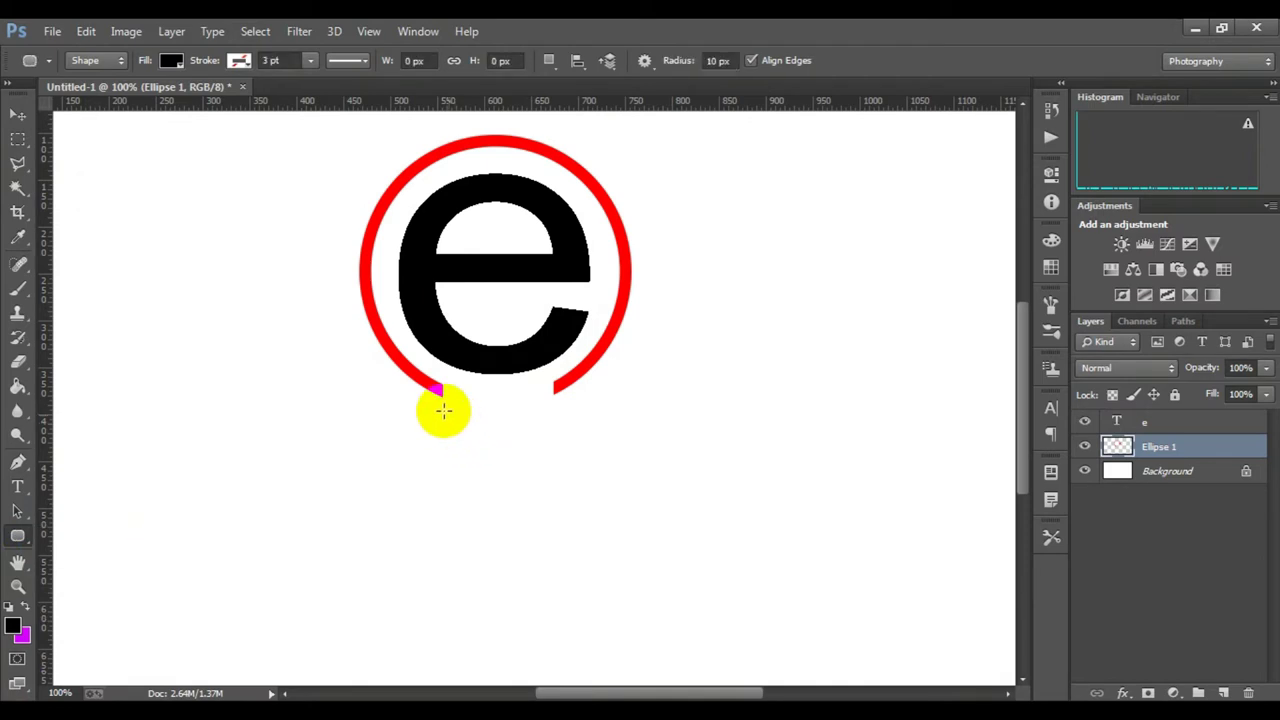
left_click_drag(421, 401, 568, 410)
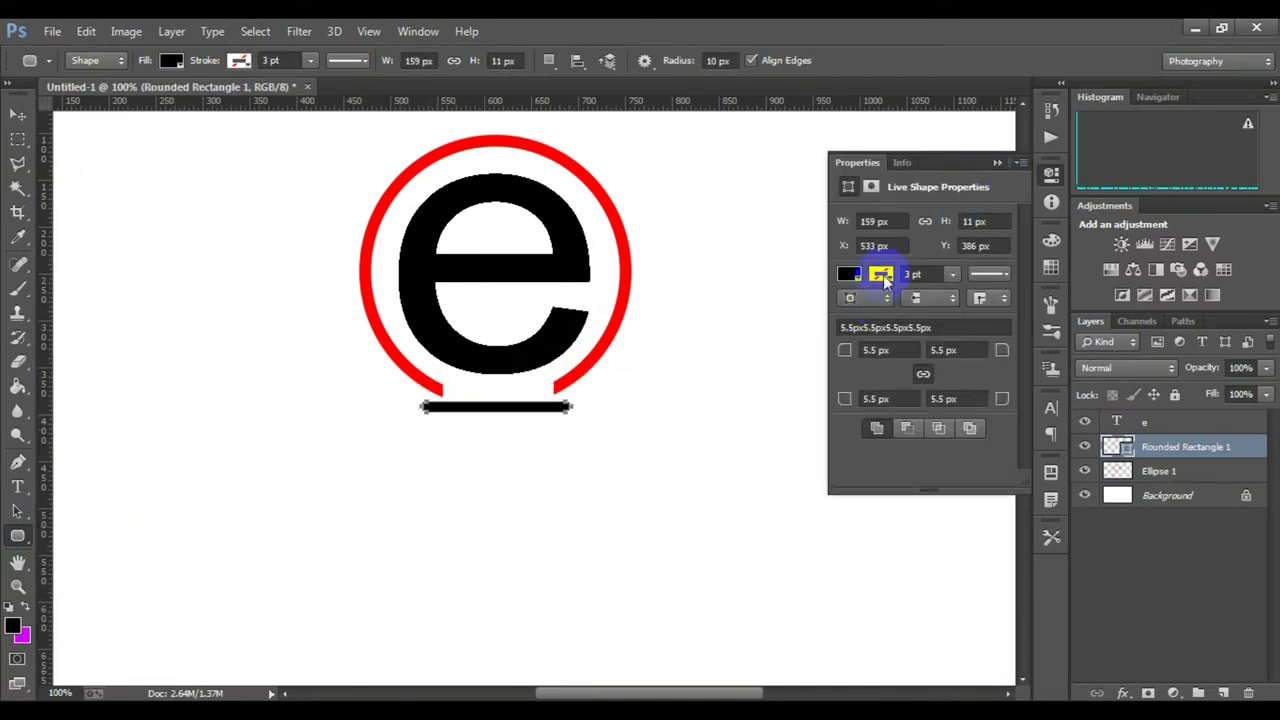
left_click(1160, 500)
Stretch the first rounded bar slightly wider.
left_click(1120, 447)
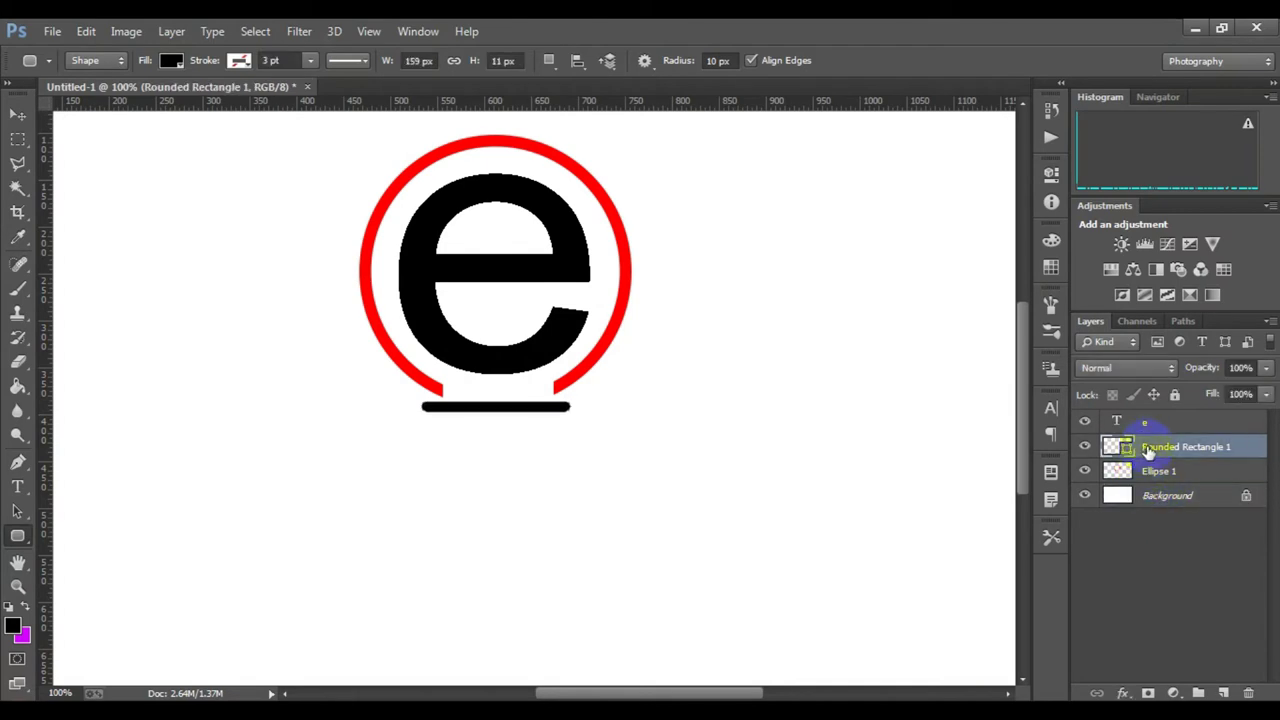
key("ctrl+t")
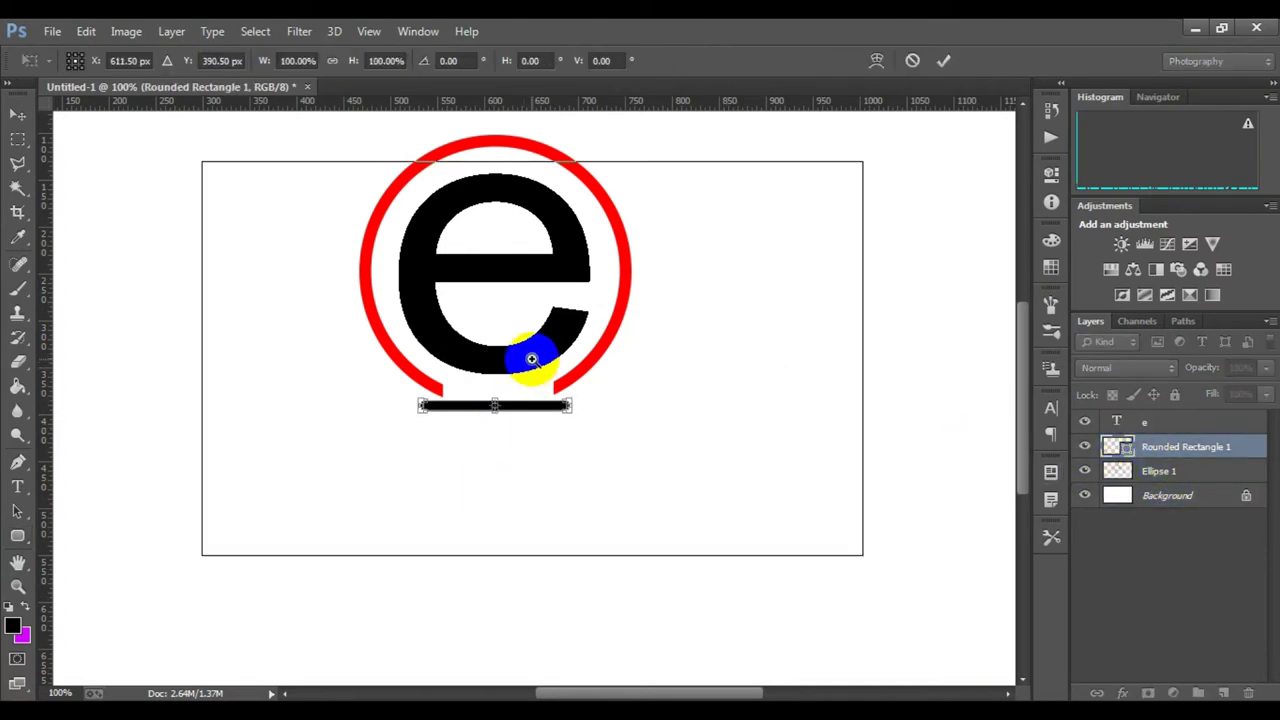
left_click(530, 358, "ctrl")
left_click_drag(612, 452, 614, 452)
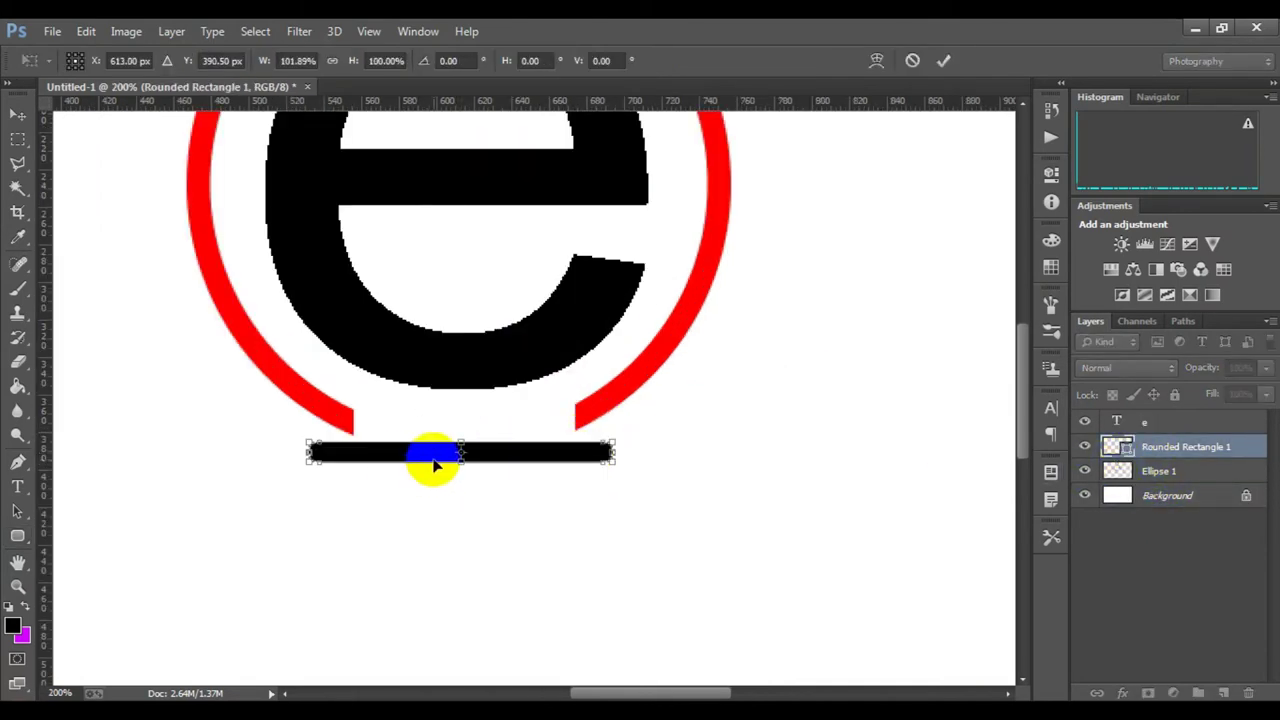
left_click(943, 60)
left_click(536, 452, "alt")
left_click(1168, 494)
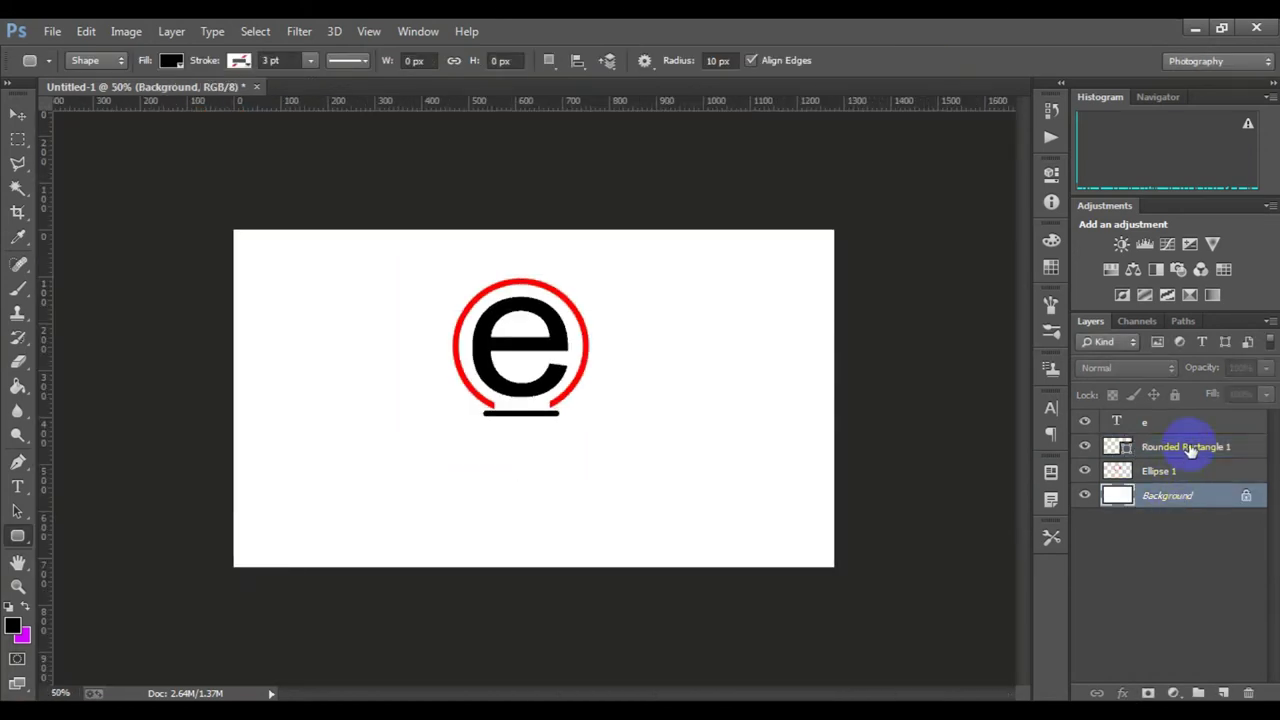
Duplicate the bar, move the copy below it and shorten it to about 131 px.
left_click_drag(1185, 447, 1220, 686)
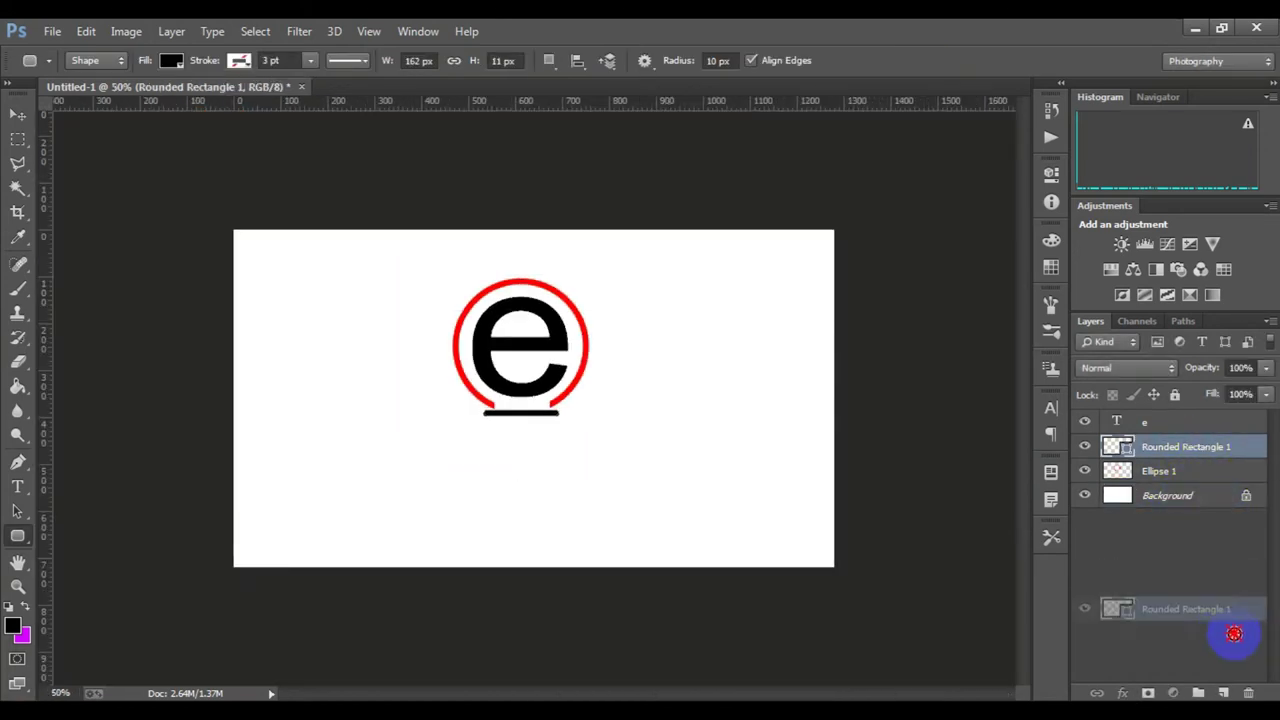
left_click(500, 418, "ctrl")
left_click(609, 465, "ctrl")
key("ctrl+t")
left_click_drag(609, 465, 591, 491)
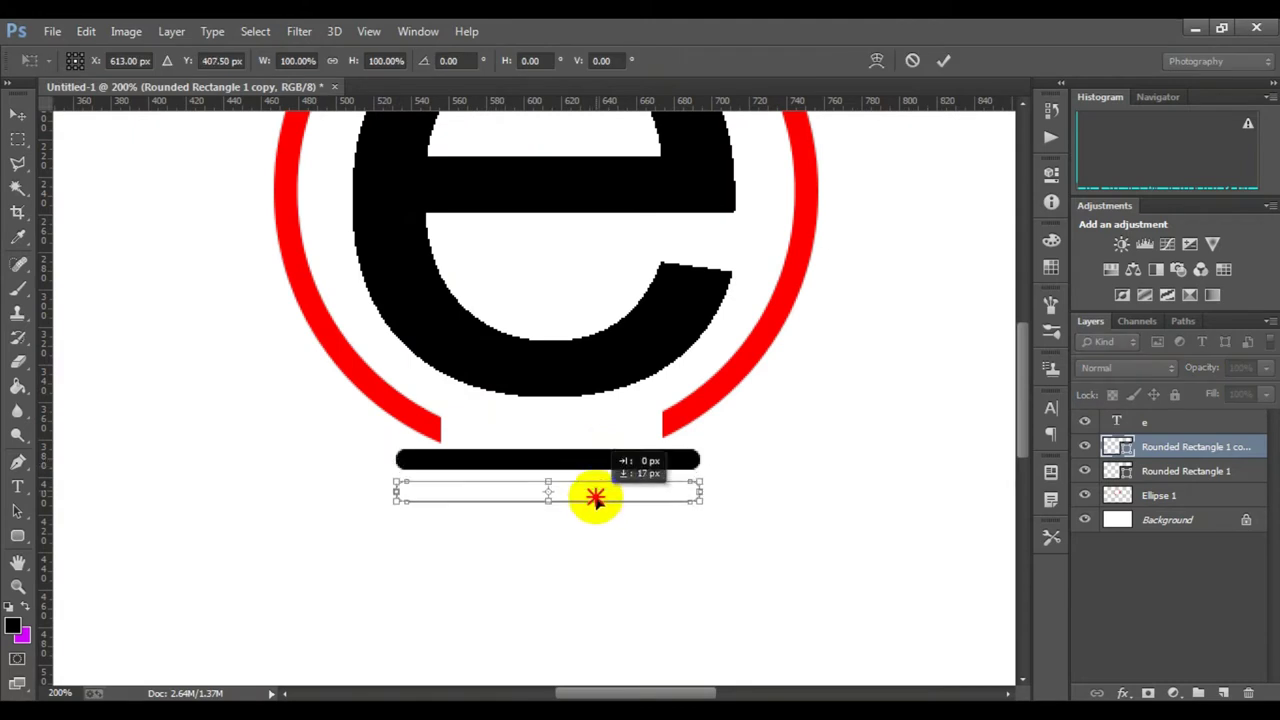
left_click_drag(670, 492, 672, 492)
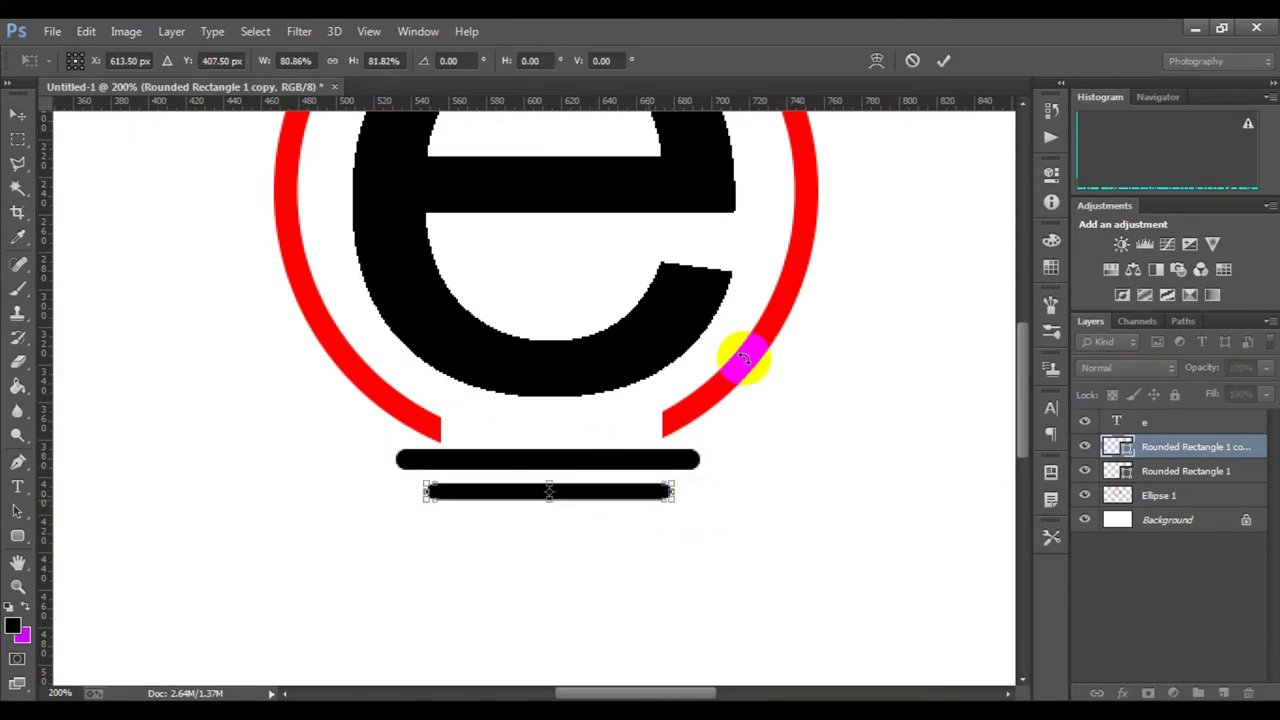
left_click(948, 62)
Duplicate again for a third bar about 95 px wide beneath the second.
key("ctrl+j")
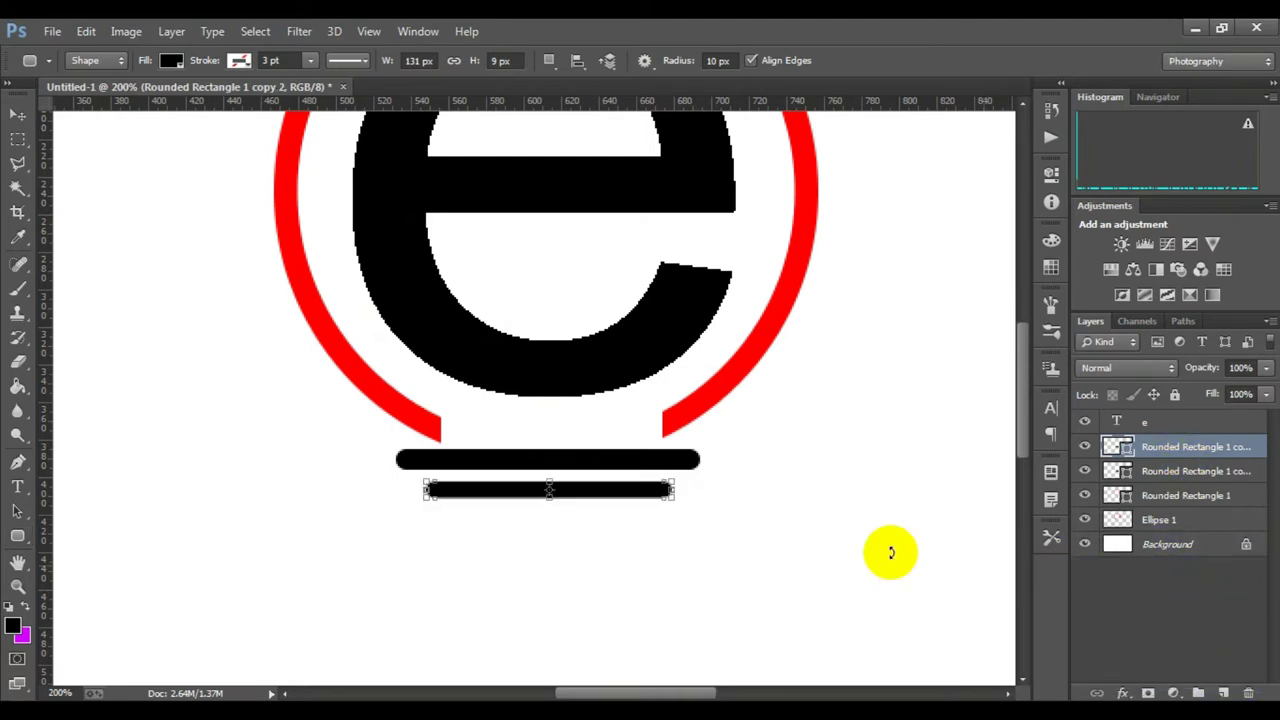
key("ctrl+t")
key("Down")
key("Down")
key("Down")
key("Down")
key("Down")
key("Down")
key("Up")
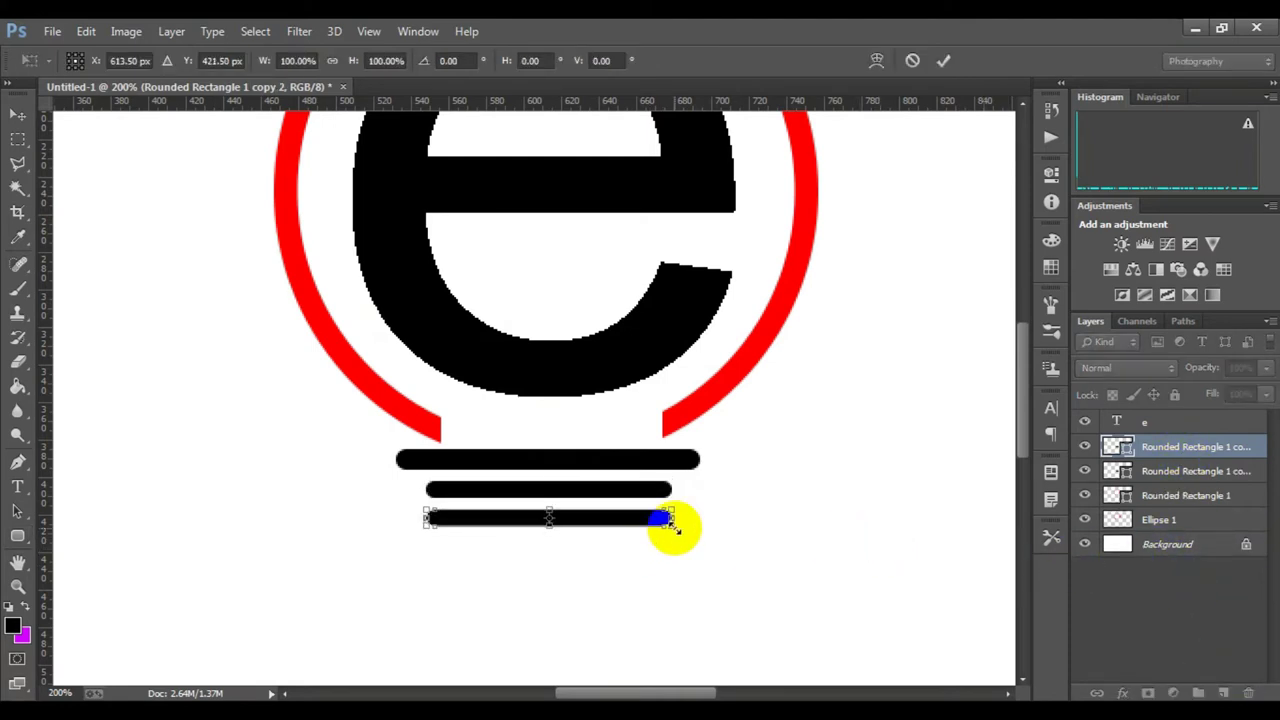
left_click_drag(673, 524, 636, 524)
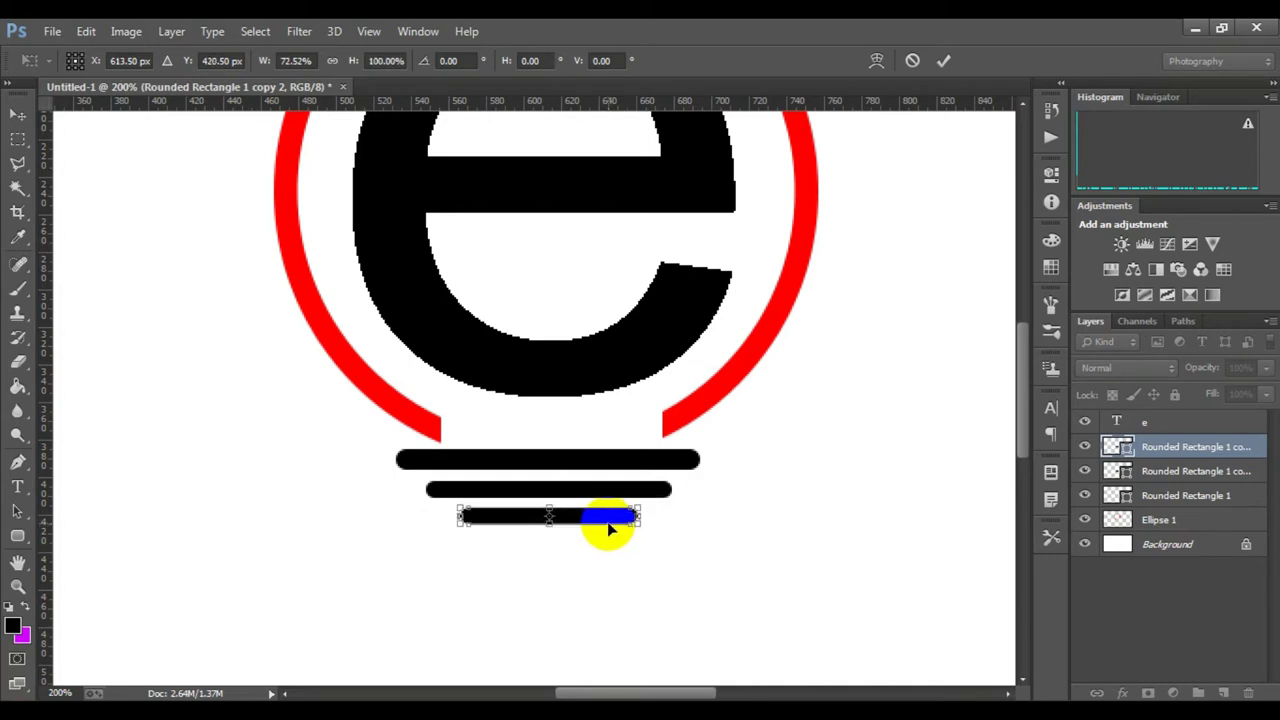
key("Return")
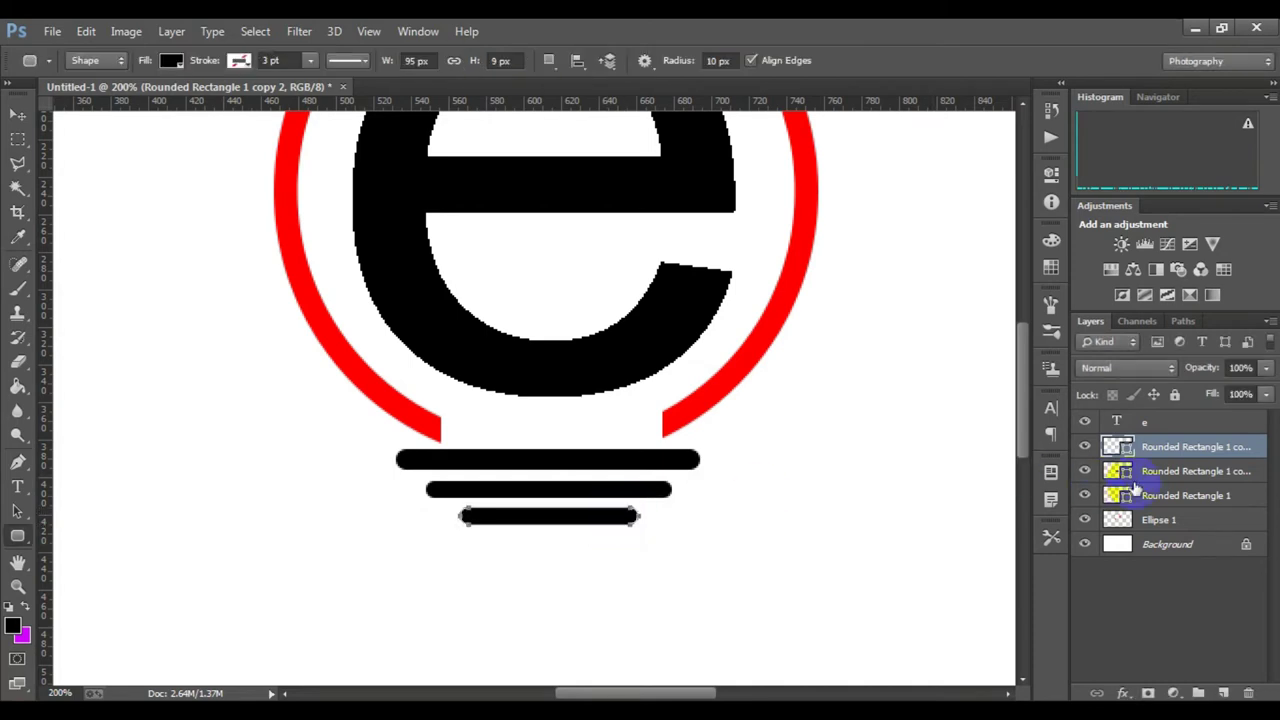
left_click(1207, 472)
key("ctrl+minus")
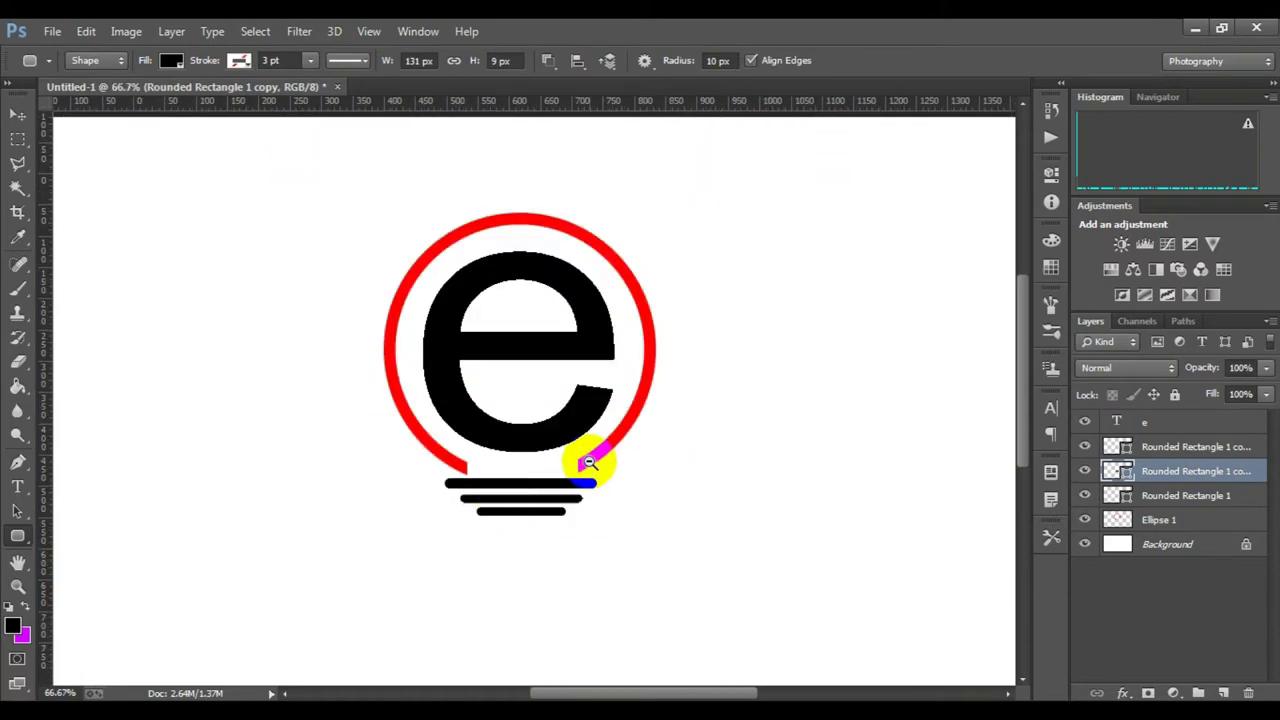
key("ctrl+minus")
key("ctrl+minus")
key("ctrl+minus")
key("ctrl+plus")
key("ctrl+plus")
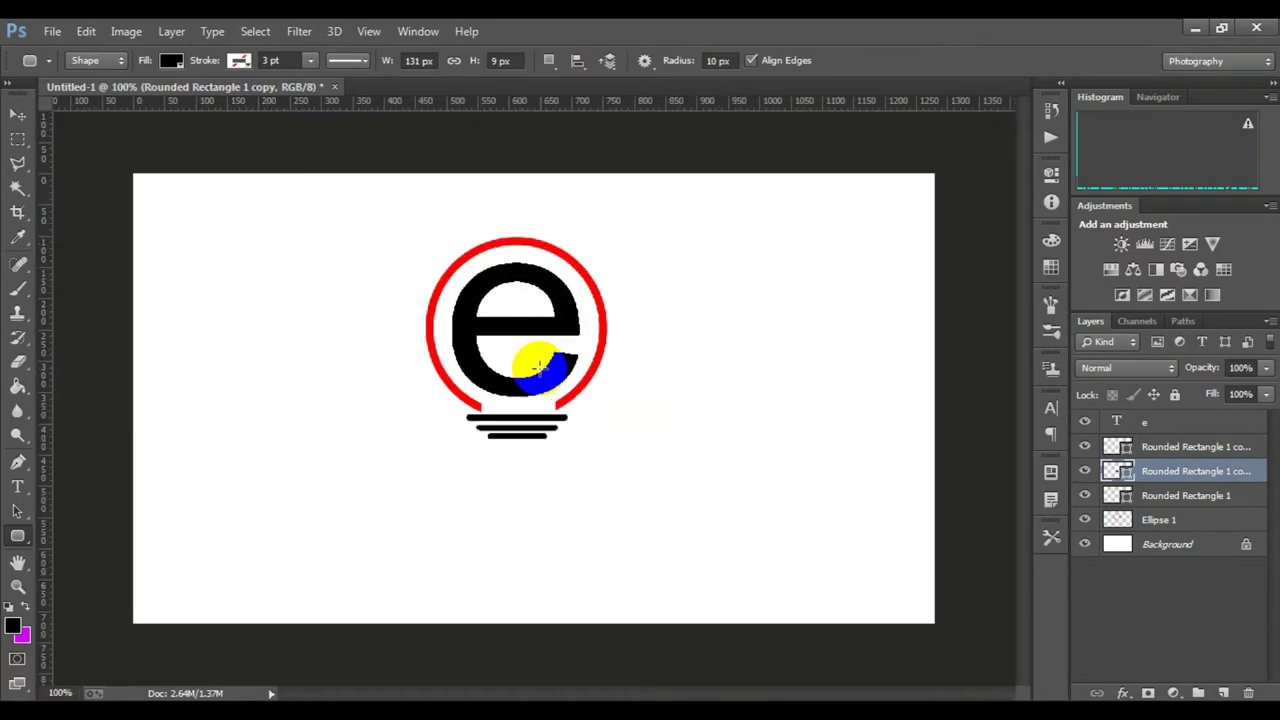
key("ctrl+minus")
Rasterize the bar shape layers and the e text layer.
right_click(1205, 525)
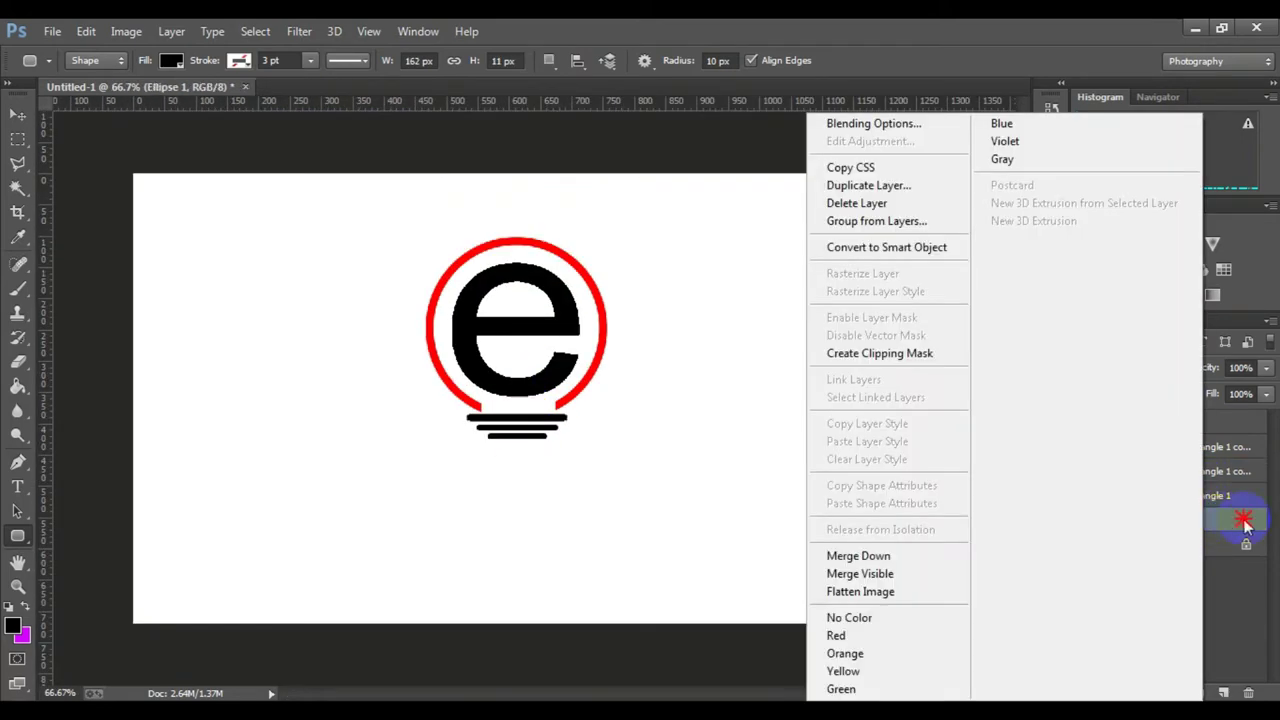
left_click(1230, 460)
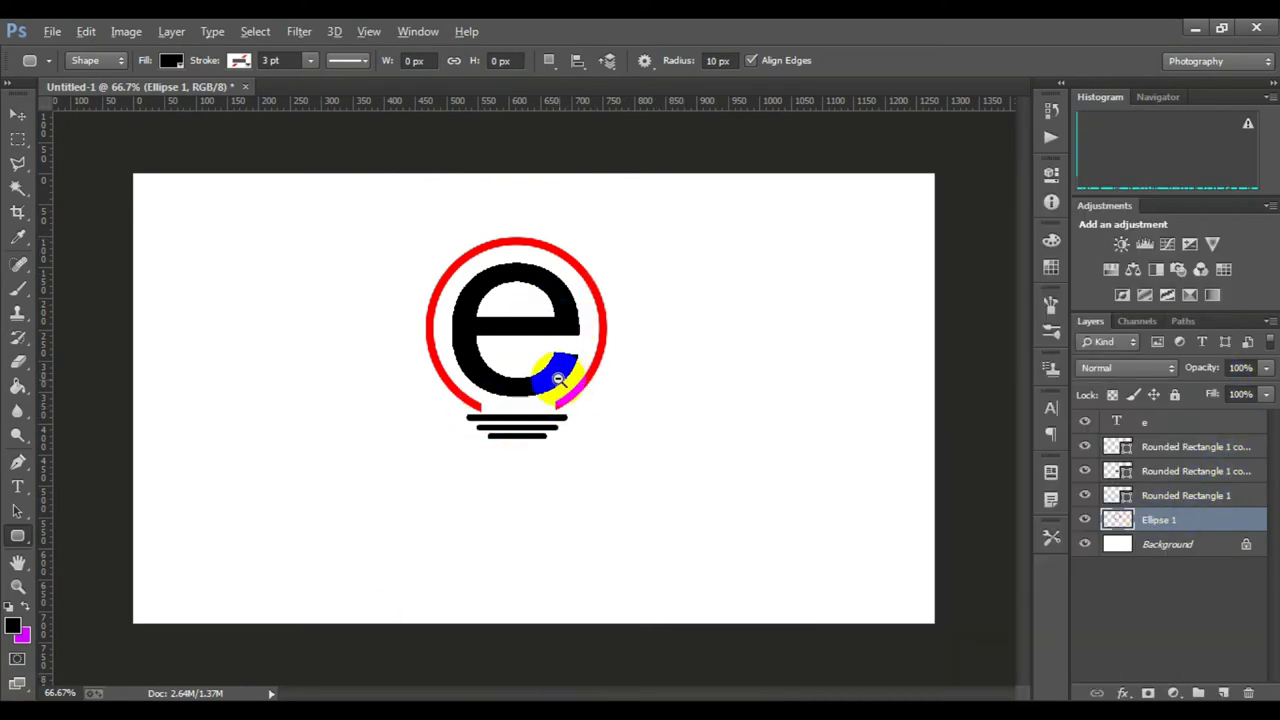
key("ctrl+minus")
left_click(1215, 495, "shift")
right_click(1200, 495)
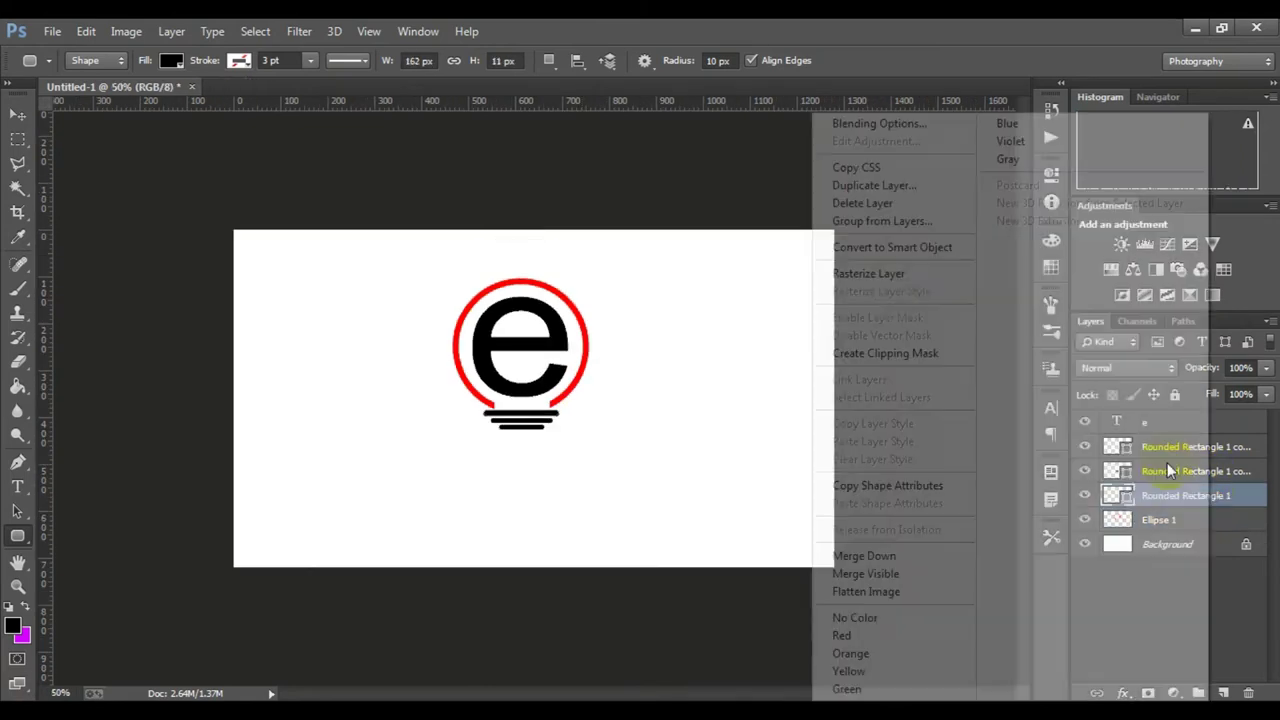
key("Escape")
right_click(1100, 471)
left_click(829, 353)
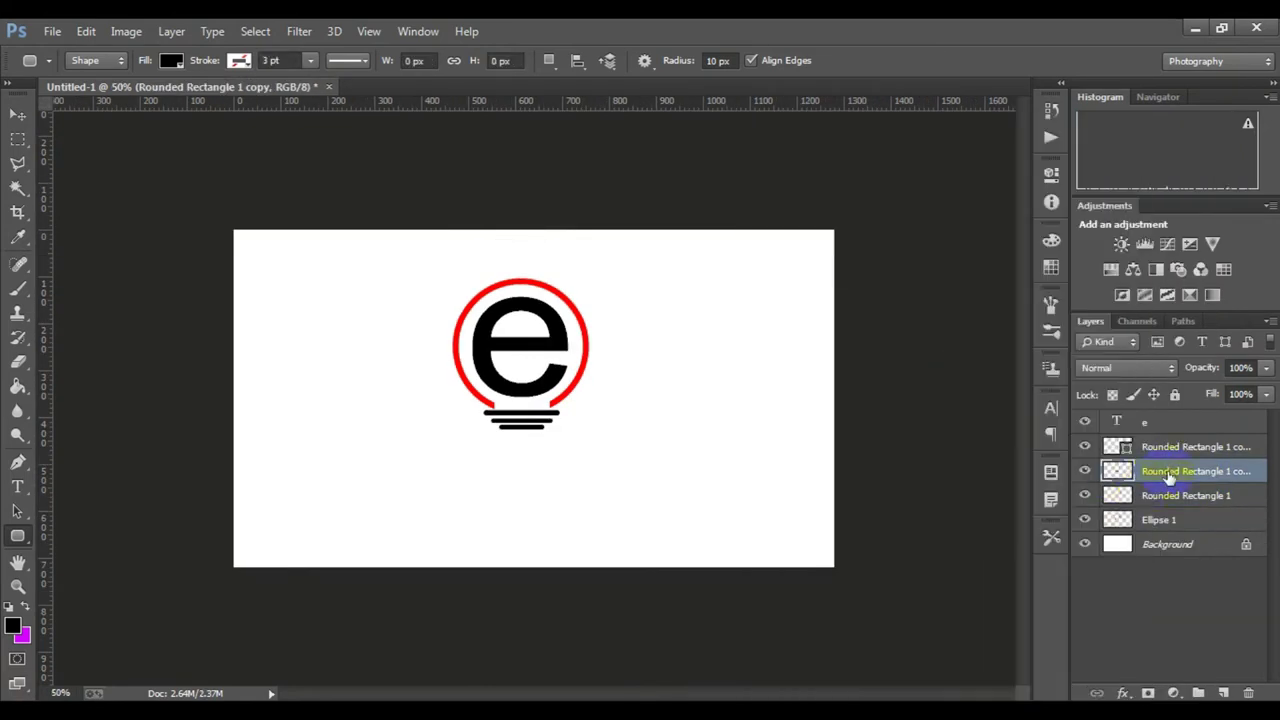
right_click(1180, 446)
left_click(870, 275)
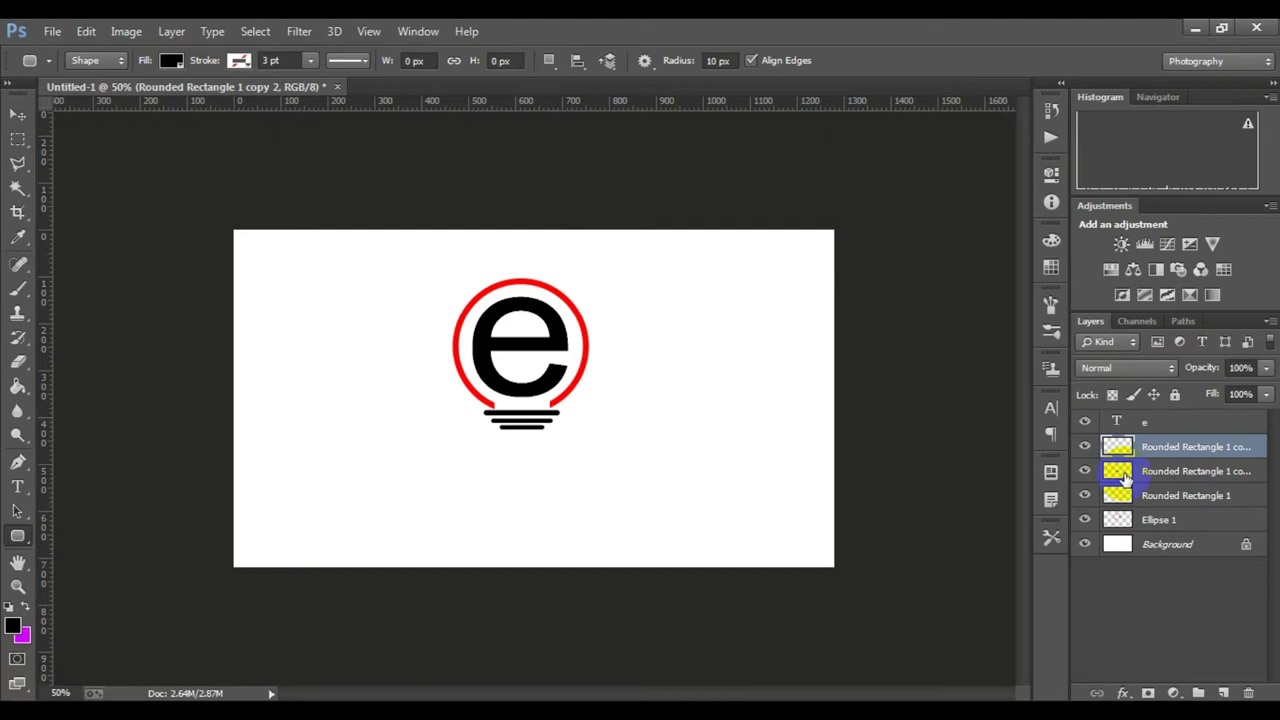
right_click(1185, 437)
left_click(877, 294)
Select all logo layers from the e down to Ellipse 1.
left_click(1200, 518)
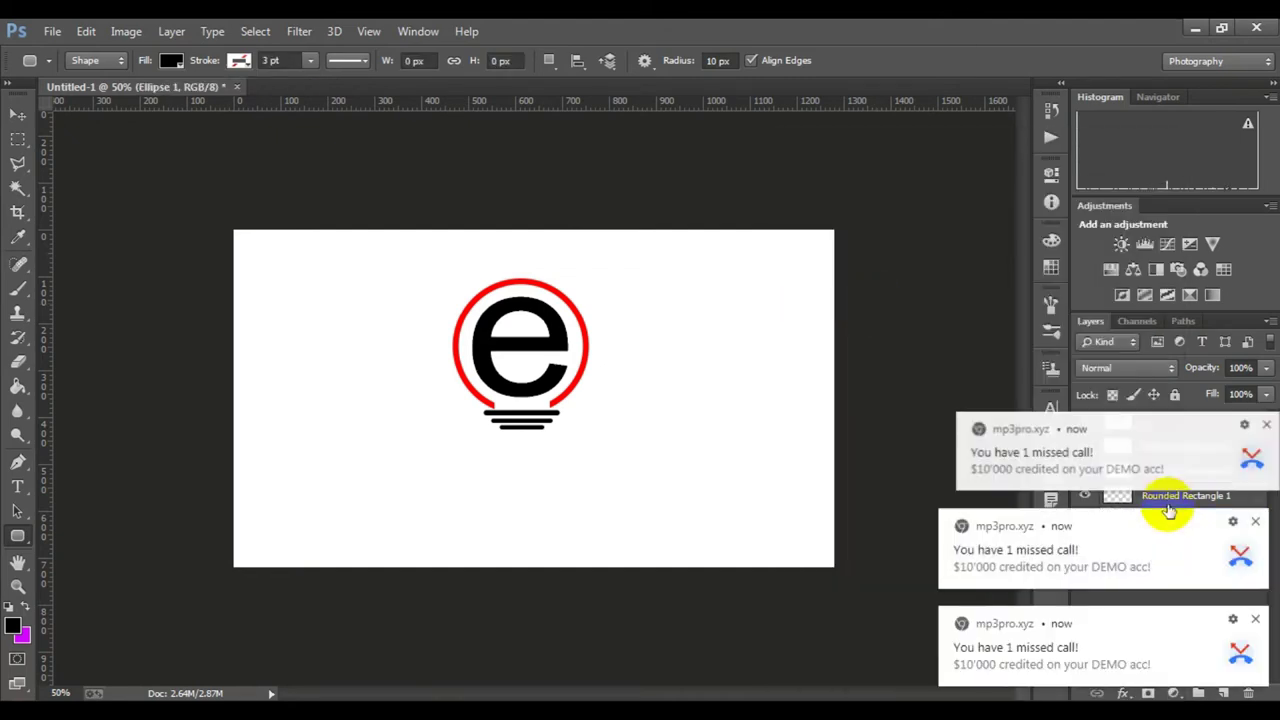
left_click(1266, 424)
left_click(1255, 521)
left_click(1255, 618)
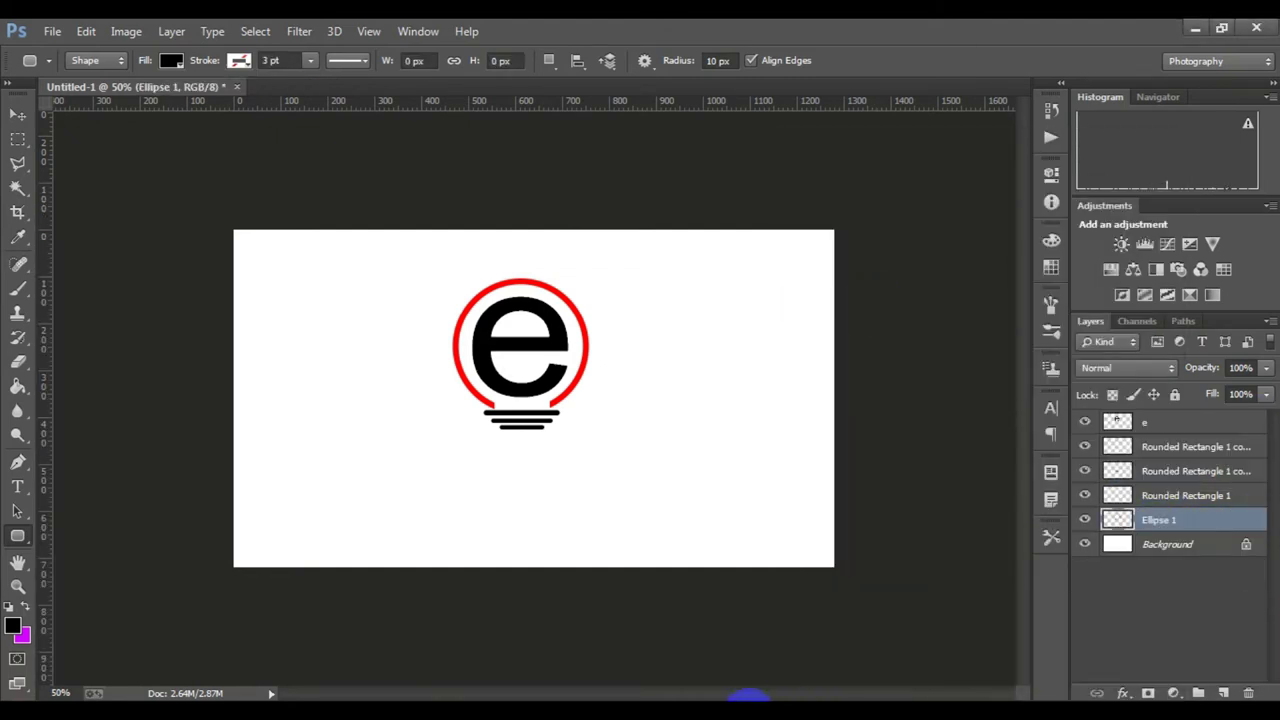
left_click(1176, 428, "shift")
Group the logo layers into Group 1, then shrink it to about 54% and shift it left.
key("ctrl+g")
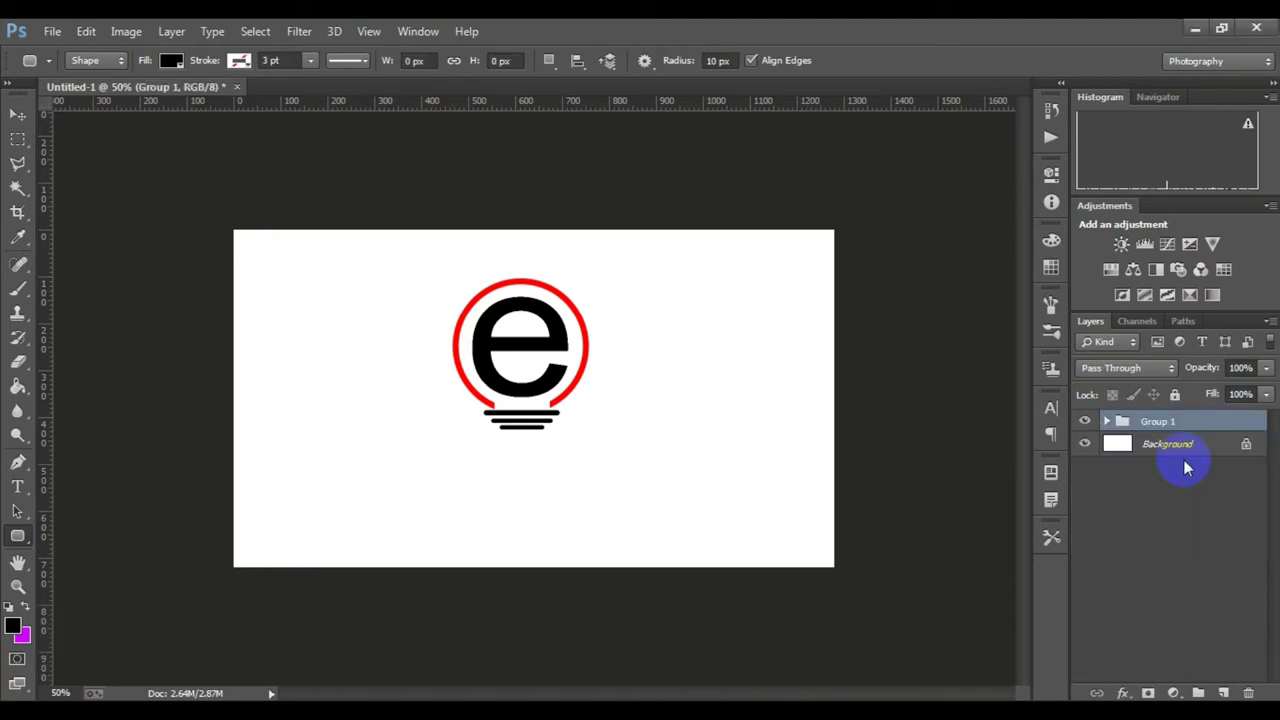
key("ctrl+t")
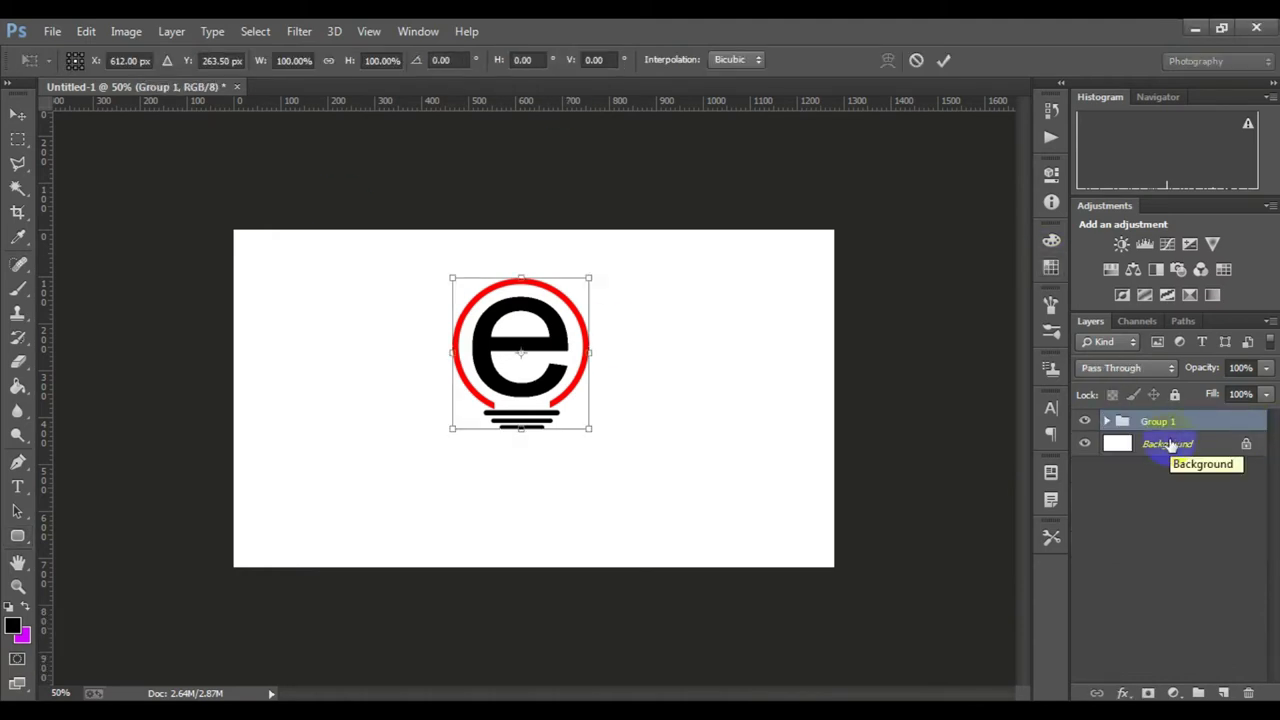
mouse_move(585, 428)
left_mouse_down()
mouse_move(560, 393)
mouse_move(387, 437)
left_mouse_up()
left_click(943, 60)
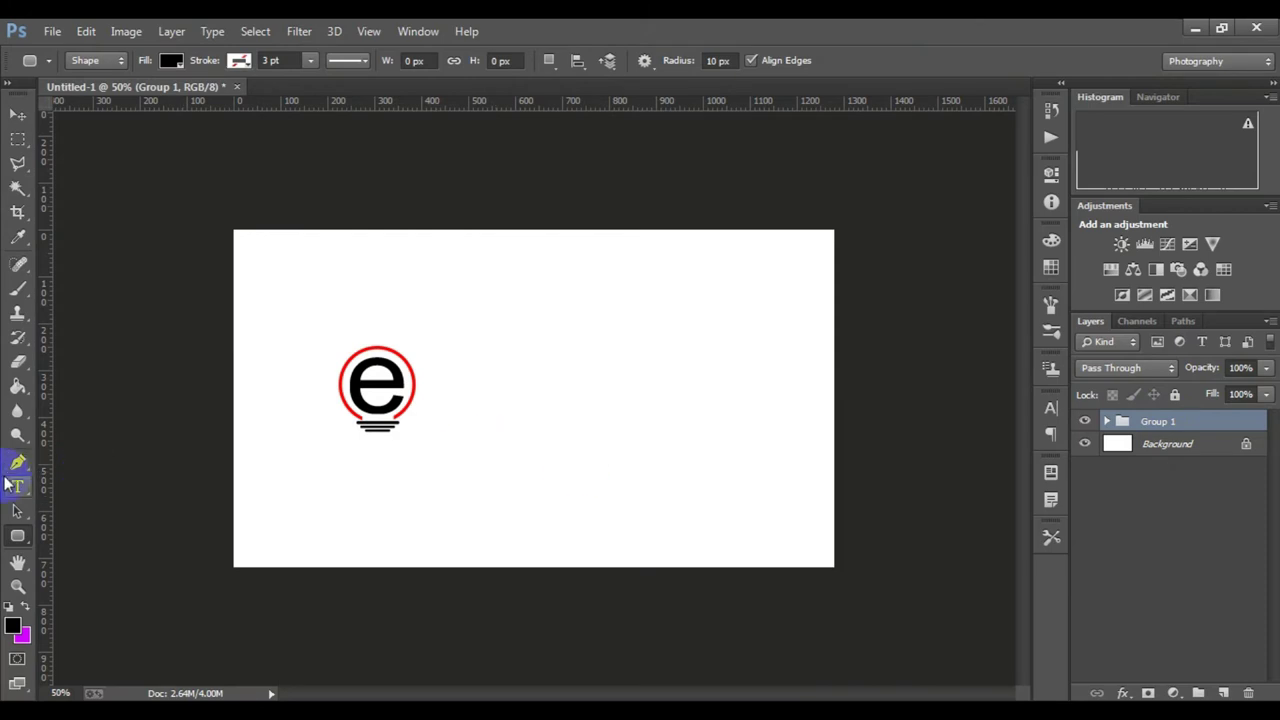
left_click(17, 486)
Type 'EXOTIC' beside the logo and enlarge it to about 195%.
left_click(516, 415)
type("EXOTIC")
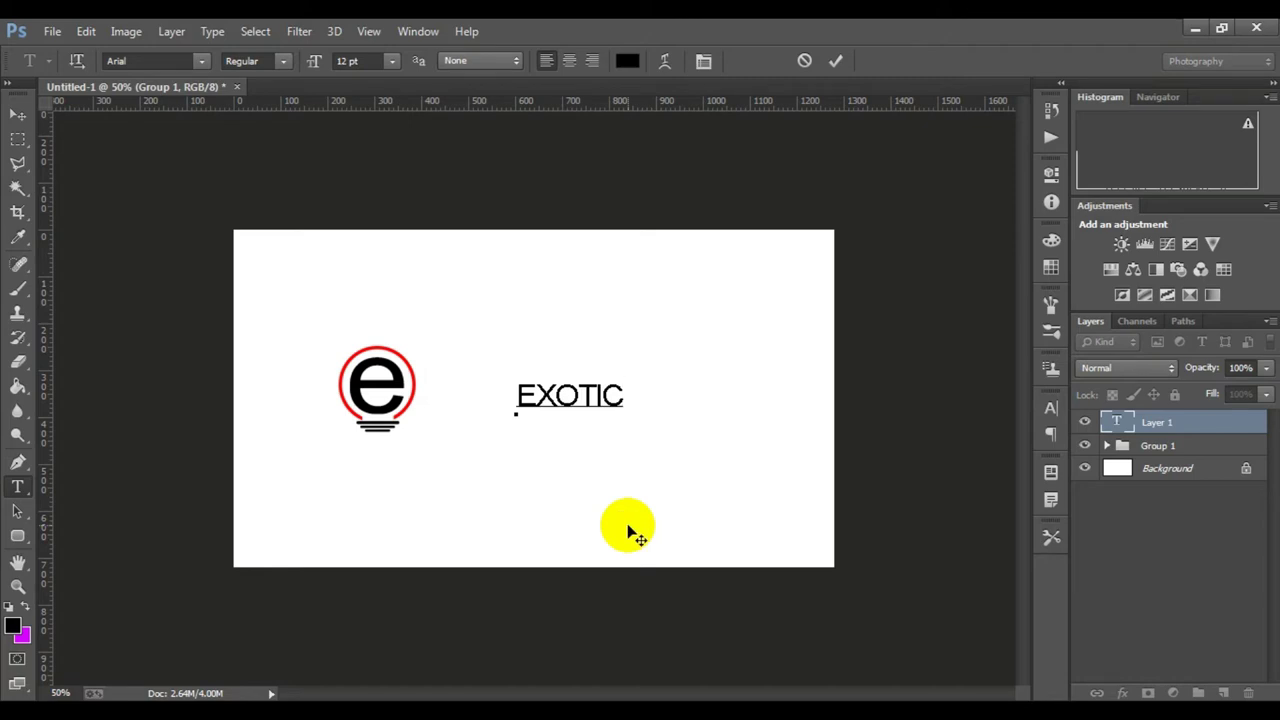
left_click(835, 60)
key("ctrl+t")
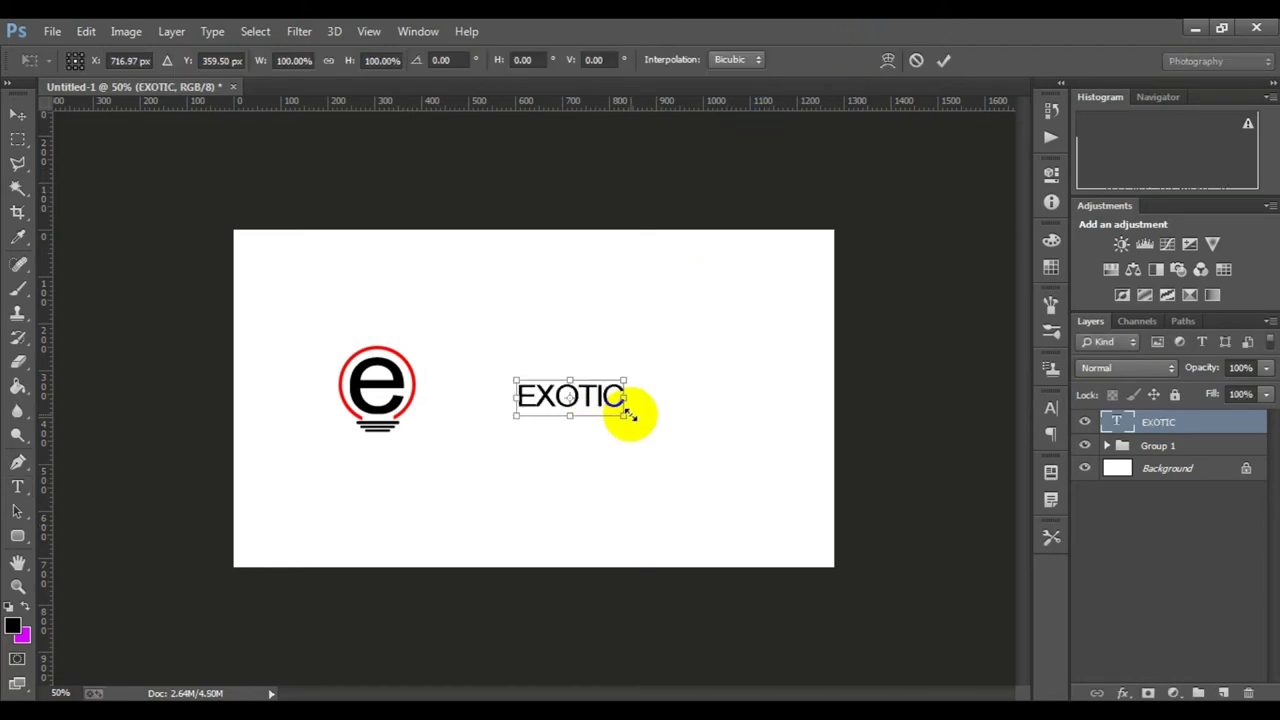
mouse_move(625, 414)
left_mouse_down()
mouse_move(677, 443)
mouse_move(606, 397)
mouse_move(586, 451)
mouse_move(407, 441)
left_mouse_up()
left_click(945, 62)
Retype the copied text line beneath it as 'ABSTRACT'.
type("Abs")
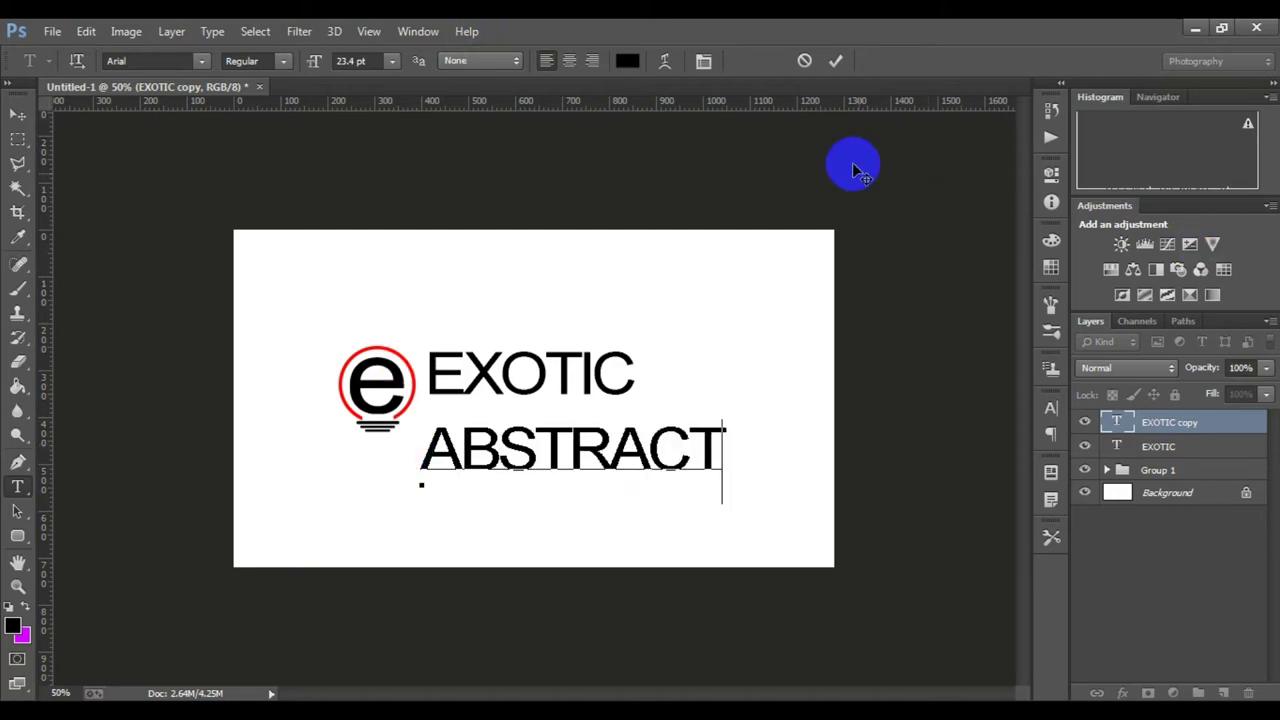
left_click(835, 61)
key("ctrl+plus")
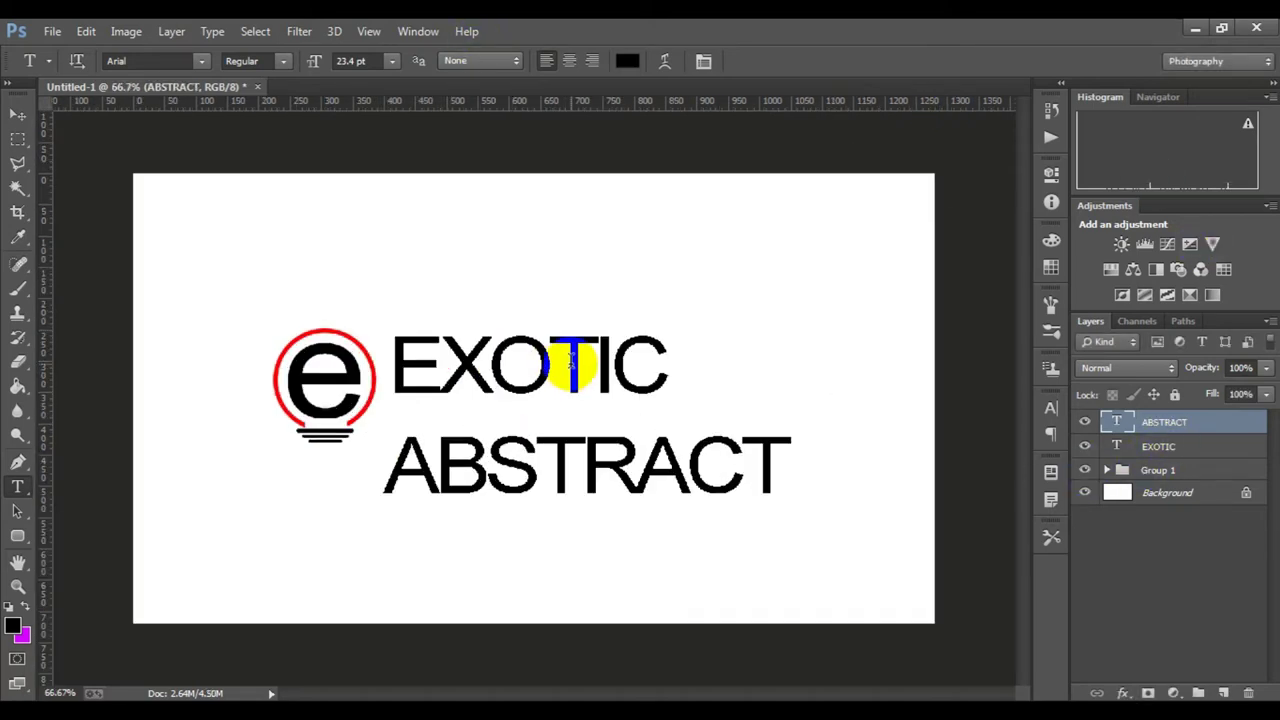
key("ctrl+minus")
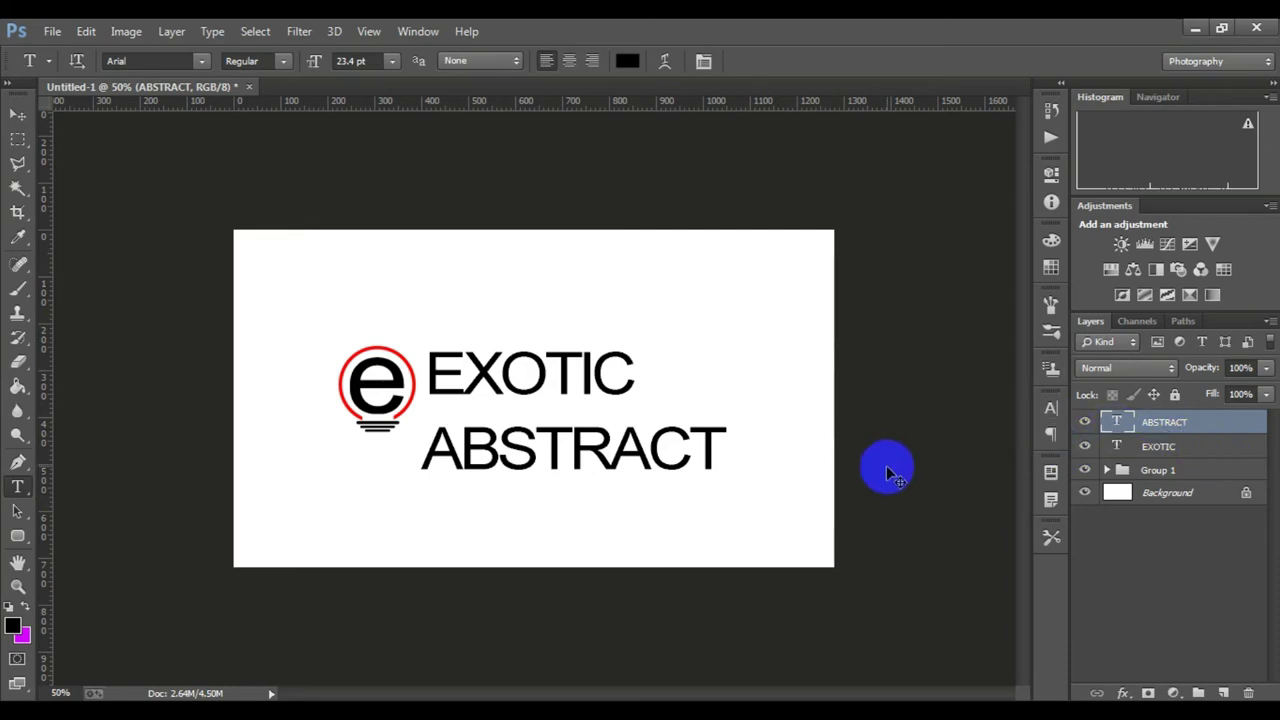
Shrink ABSTRACT under EXOTIC and widen its tracking in the Character panel.
key("ctrl+t")
left_click_drag(714, 491, 540, 420)
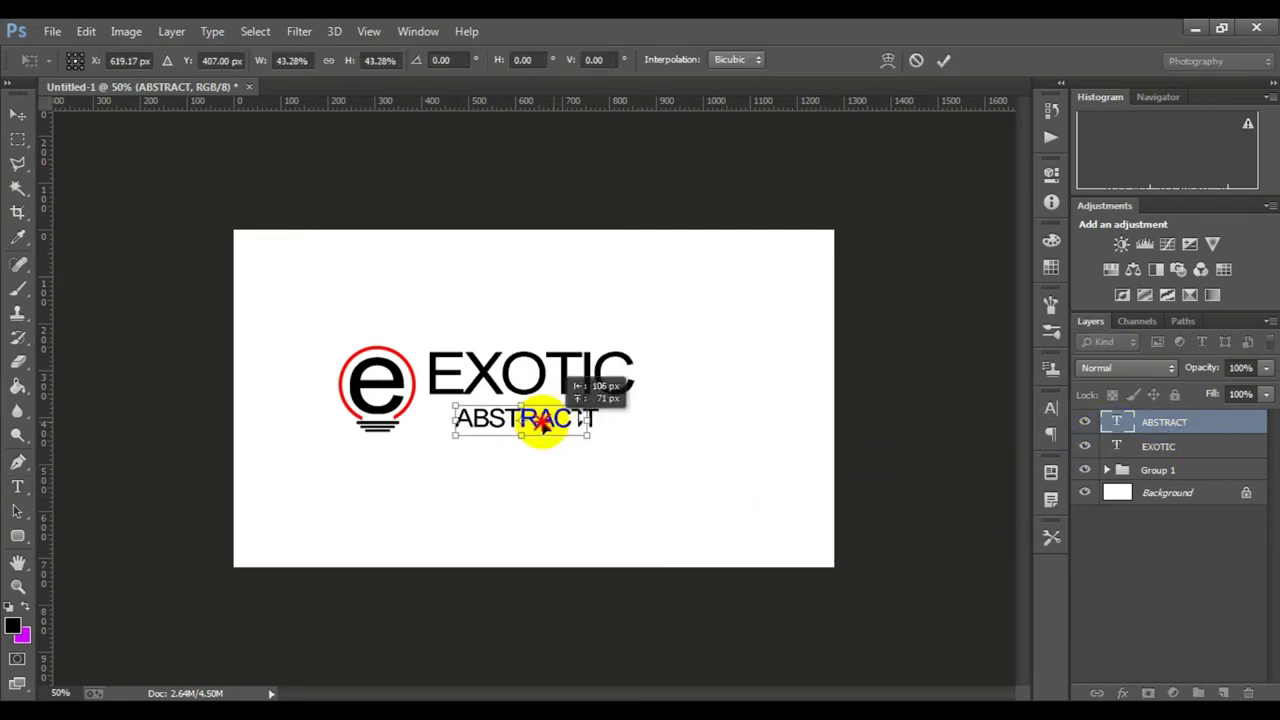
left_click(943, 60)
left_click(1051, 407)
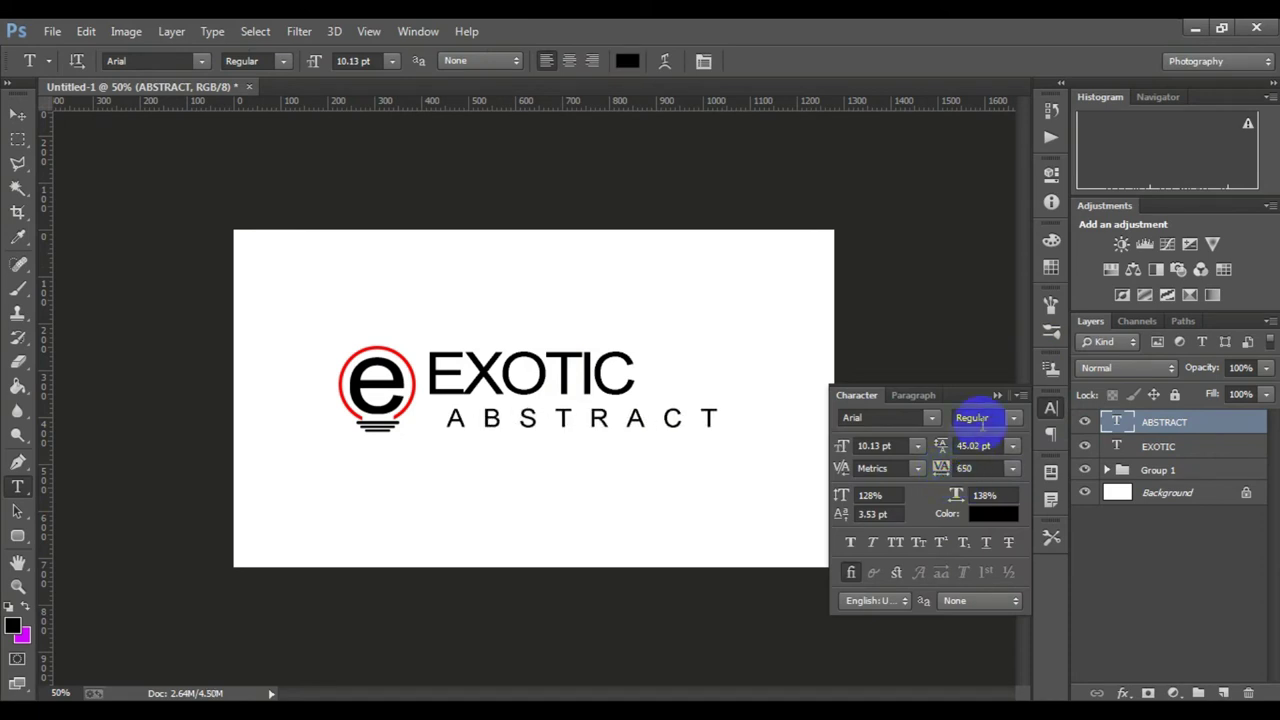
left_click(1051, 407)
Rescale the spaced-out ABSTRACT line so it matches EXOTIC's width.
key("ctrl+t")
mouse_move(714, 457)
left_mouse_down()
mouse_move(709, 429)
mouse_move(599, 421)
left_mouse_up()
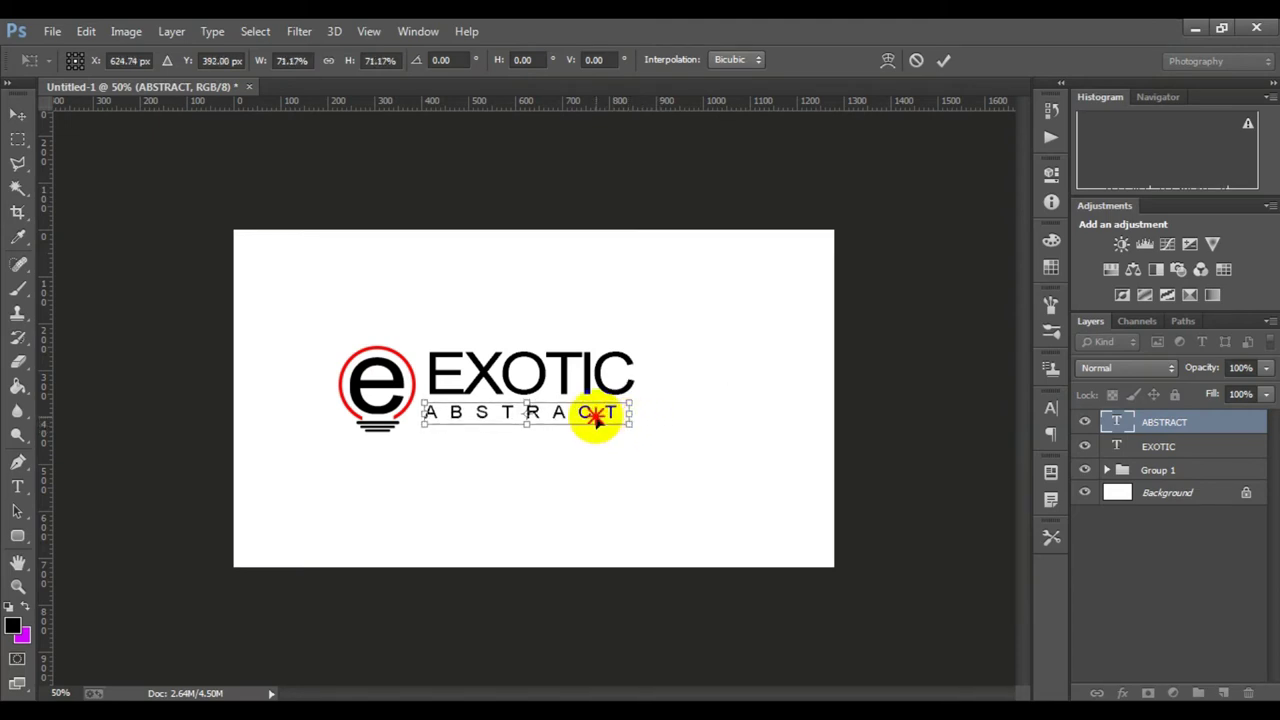
left_click_drag(642, 427, 615, 420)
left_click(945, 62)
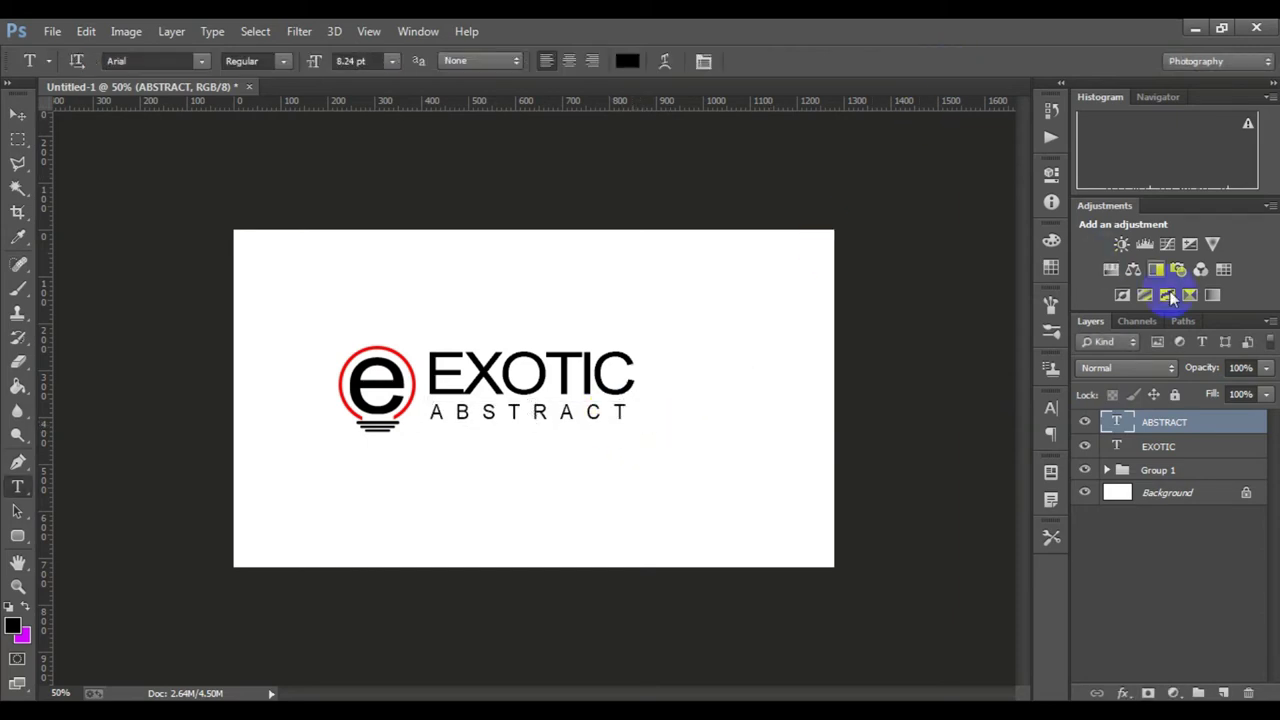
Widen EXOTIC's letter spacing and fine-tune ABSTRACT's tracking.
left_click(1120, 450)
left_click(1051, 408)
left_click_drag(941, 476, 946, 478)
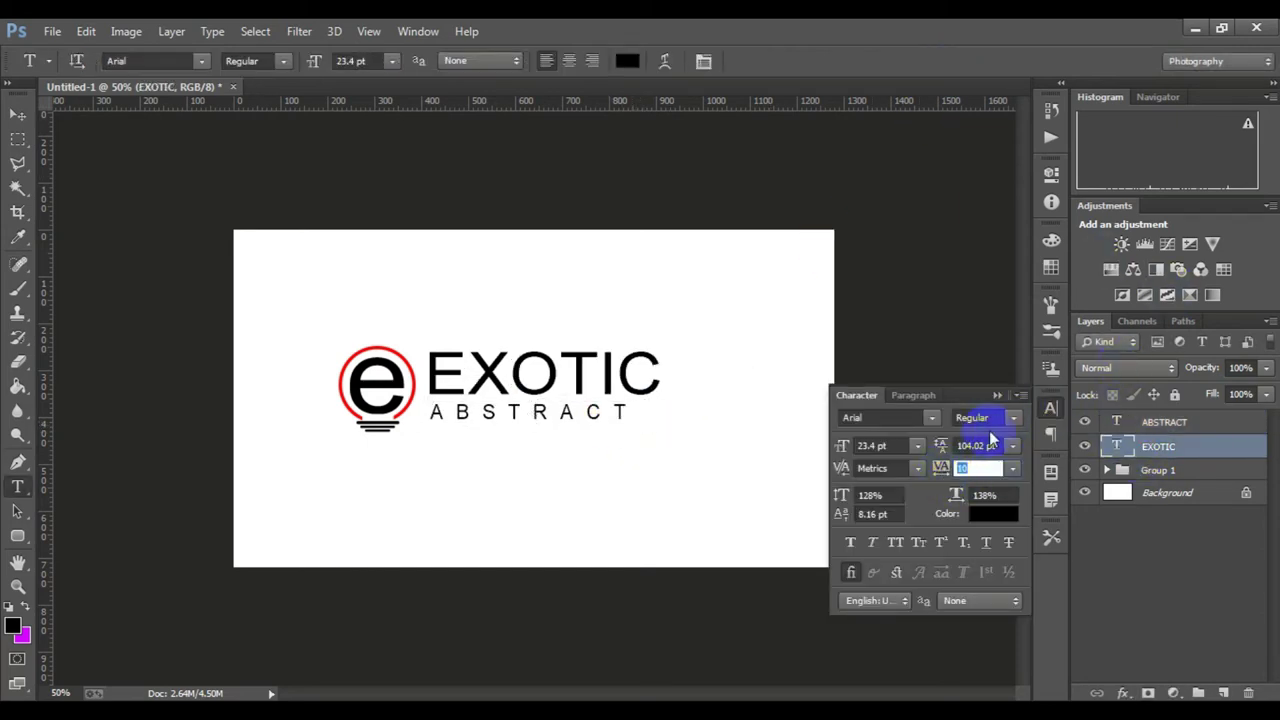
left_click(1110, 422)
left_click(1051, 408)
left_click(968, 468)
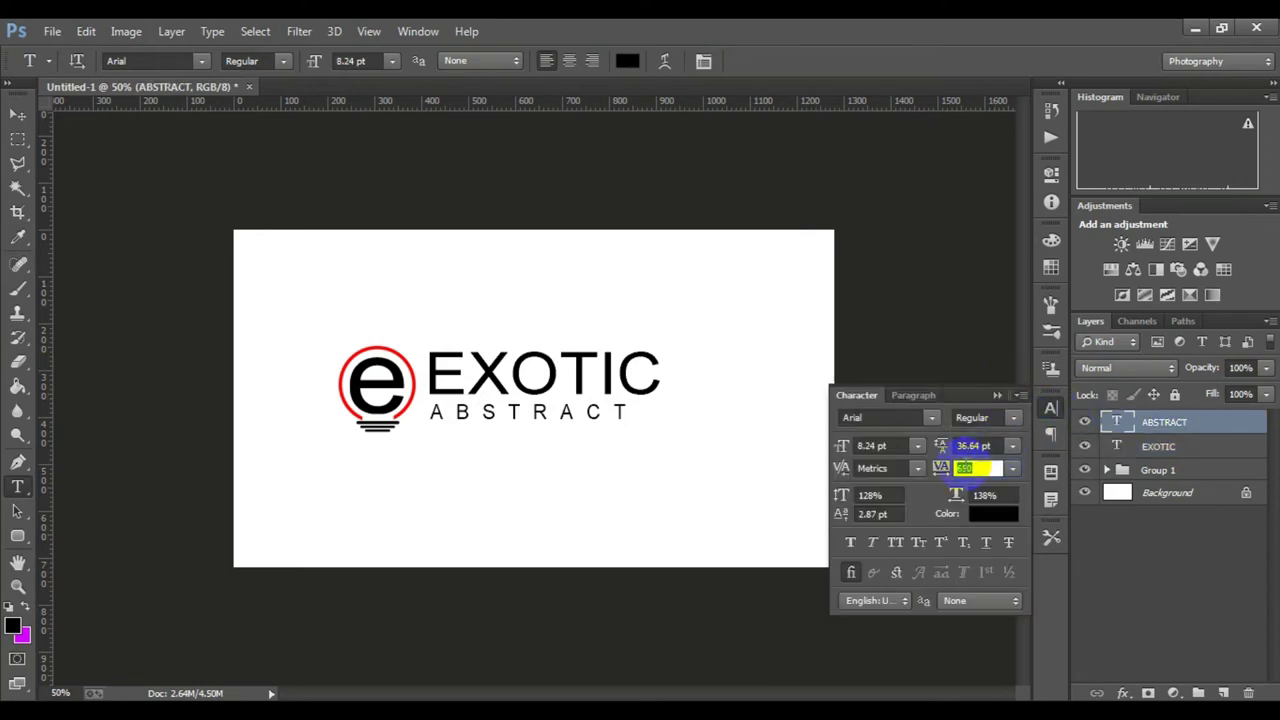
Zoom out to view the whole canvas and reselect the ABSTRACT layer.
left_click(1166, 490)
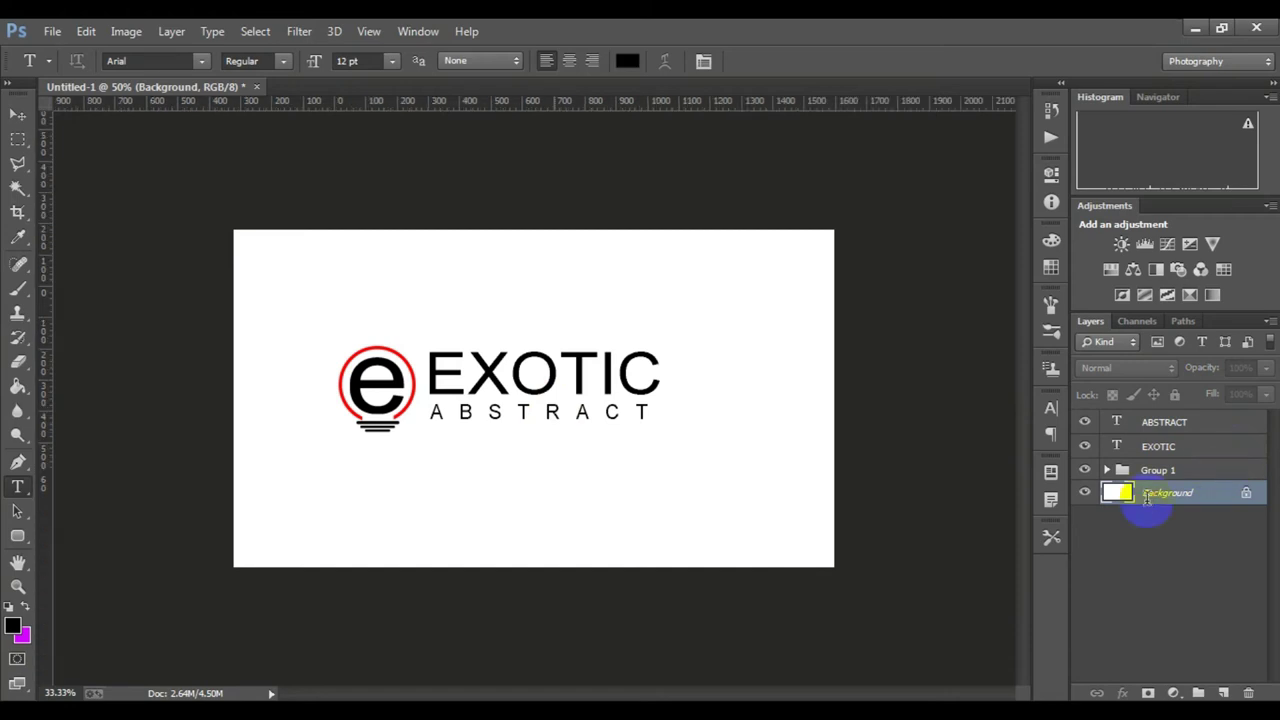
key("ctrl+minus")
left_click(1171, 422)
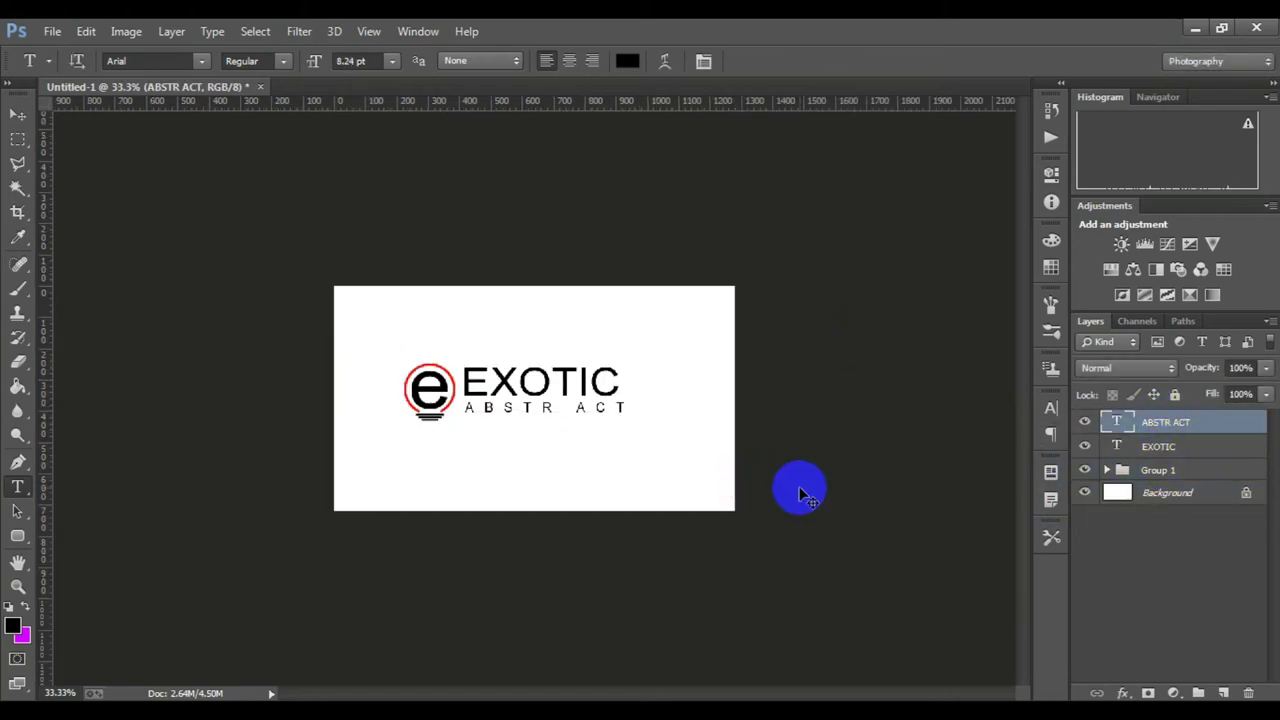
scroll(643, 400, "up", 1)
scroll(586, 400, "up", 1)
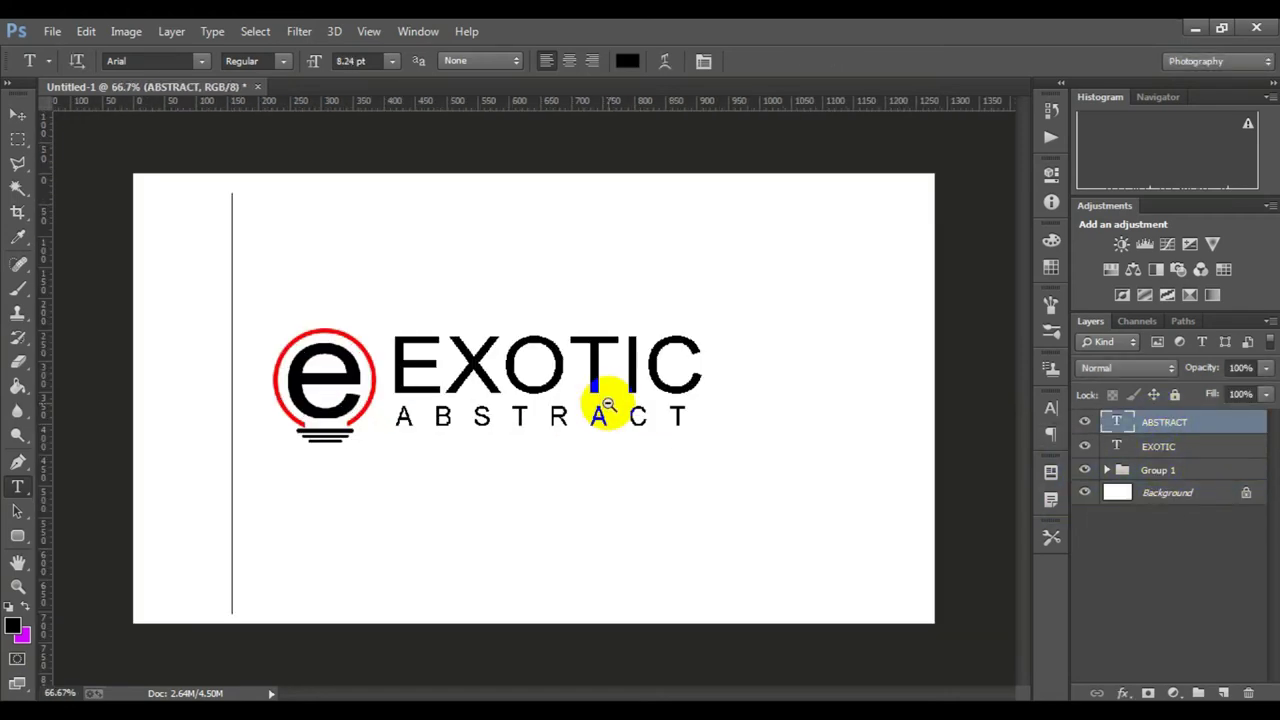
scroll(600, 400, "down", 1)
scroll(534, 399, "up", 1)
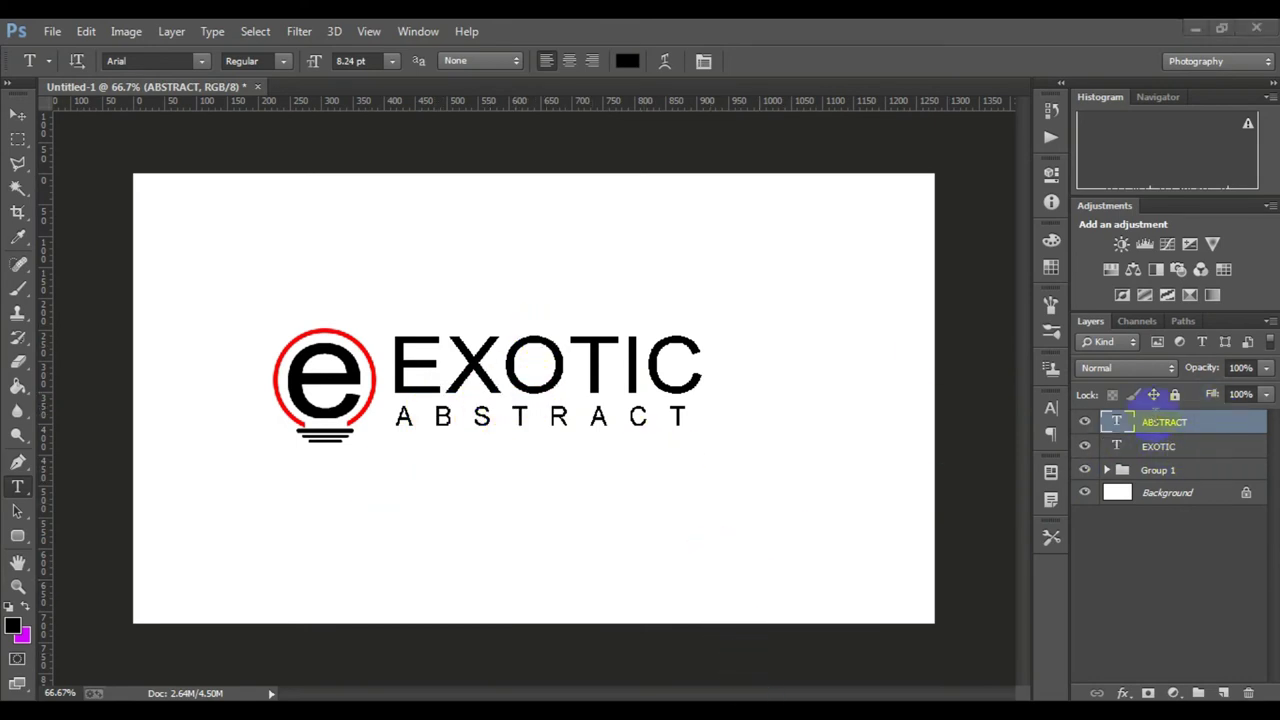
Color the ABSTRACT text pure red.
left_click(627, 61)
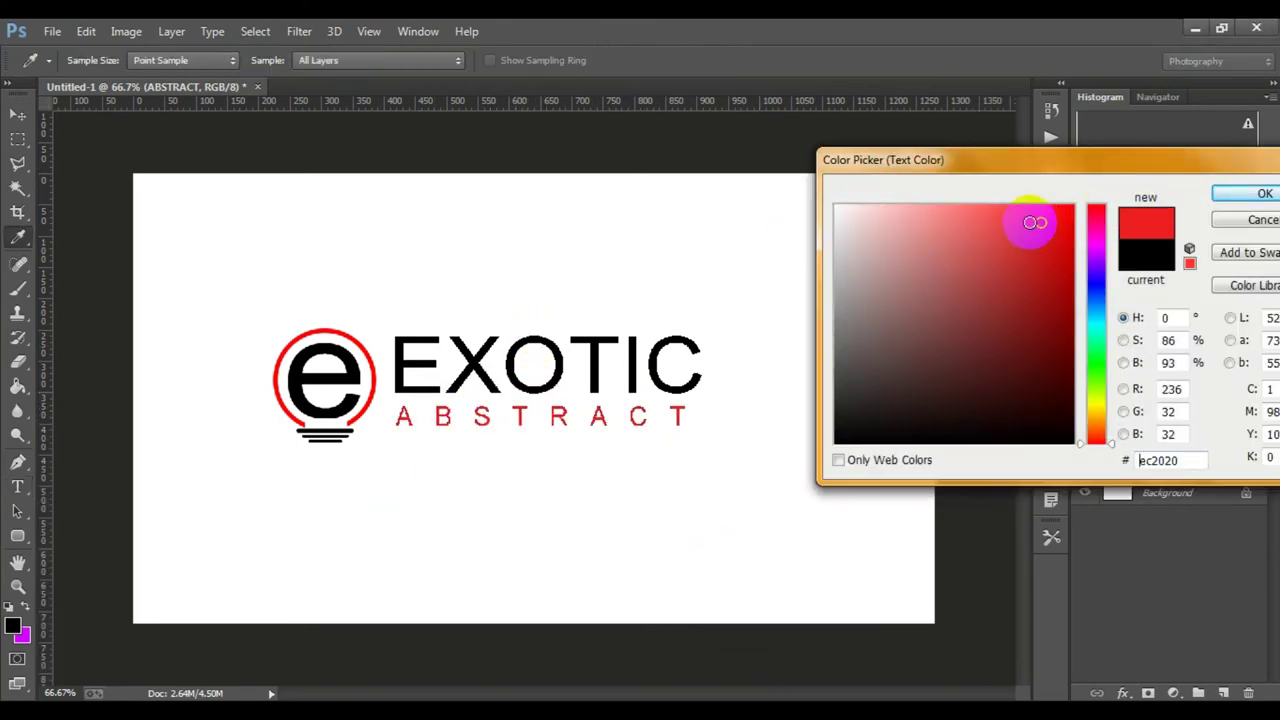
left_click(1074, 205)
left_click(1250, 194)
left_click(565, 426, "alt")
left_click(566, 428, "alt")
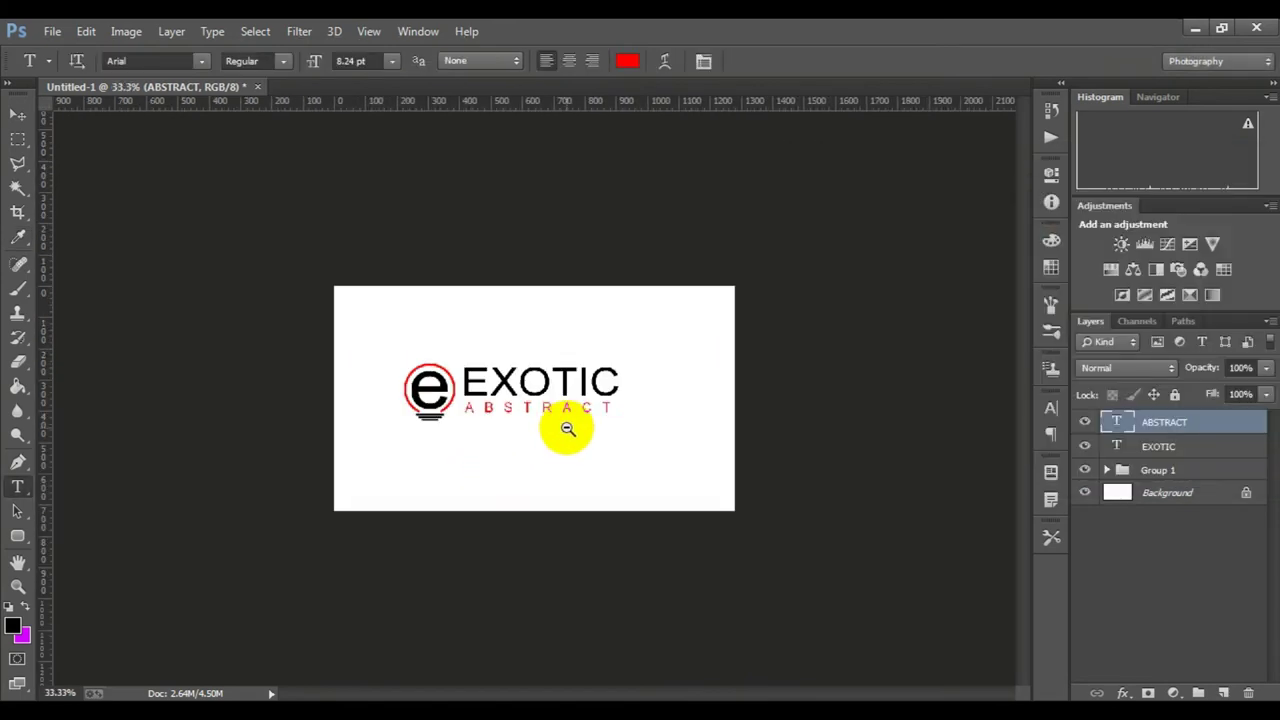
left_click(575, 405, "ctrl")
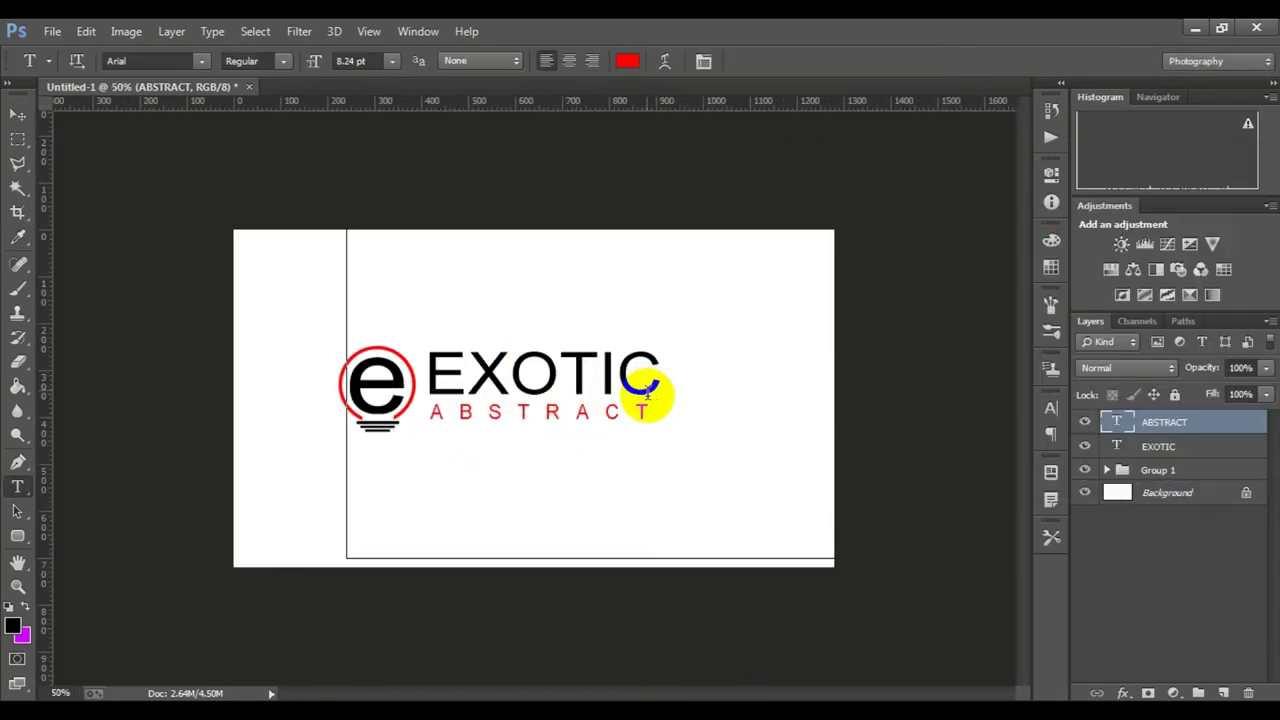
left_click(660, 311)
Shrink EXOTIC slightly and nudge it a little to the left.
left_click(1172, 443)
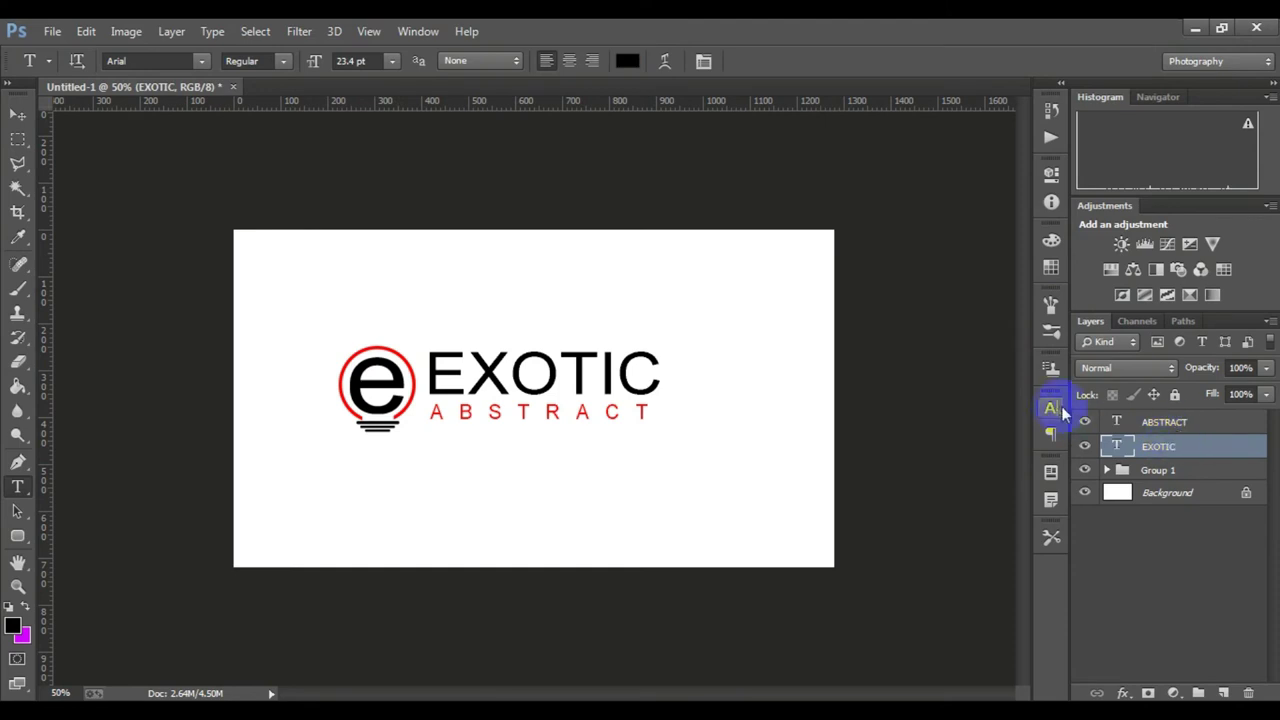
key("ctrl+t")
mouse_move(658, 412)
left_mouse_down()
mouse_move(592, 390)
mouse_move(652, 380)
left_mouse_up()
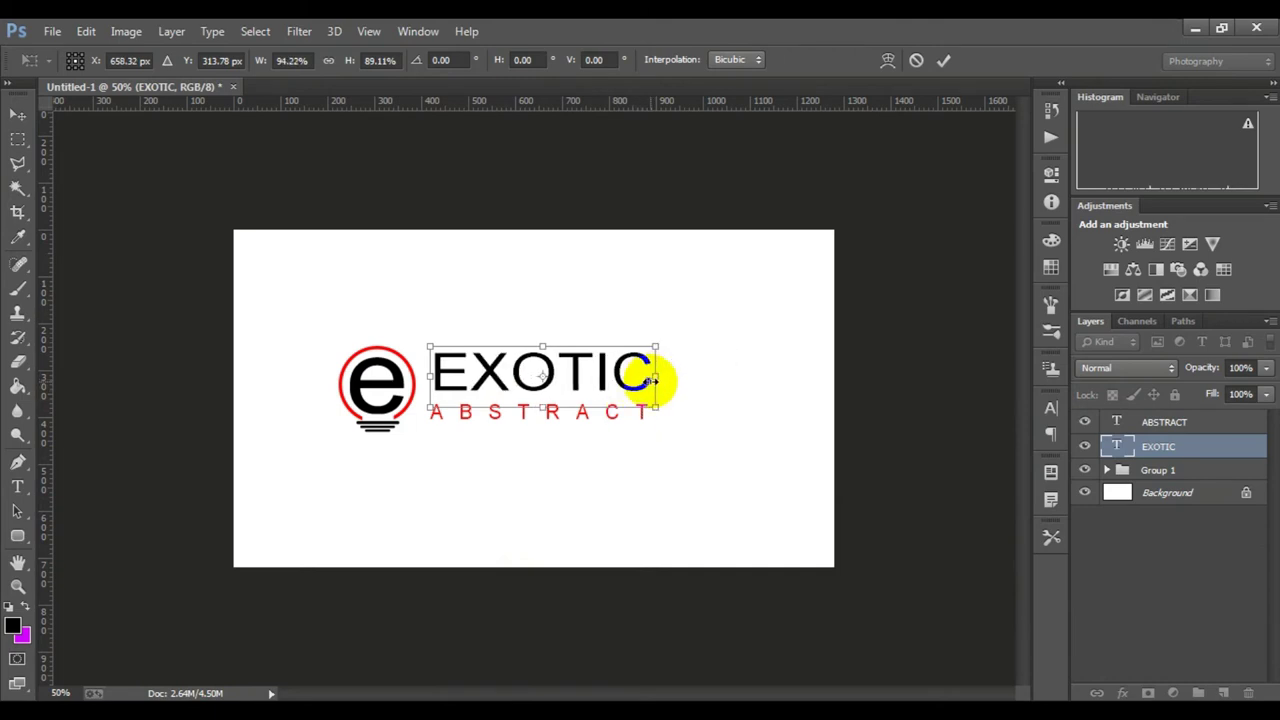
left_click_drag(571, 372, 569, 372)
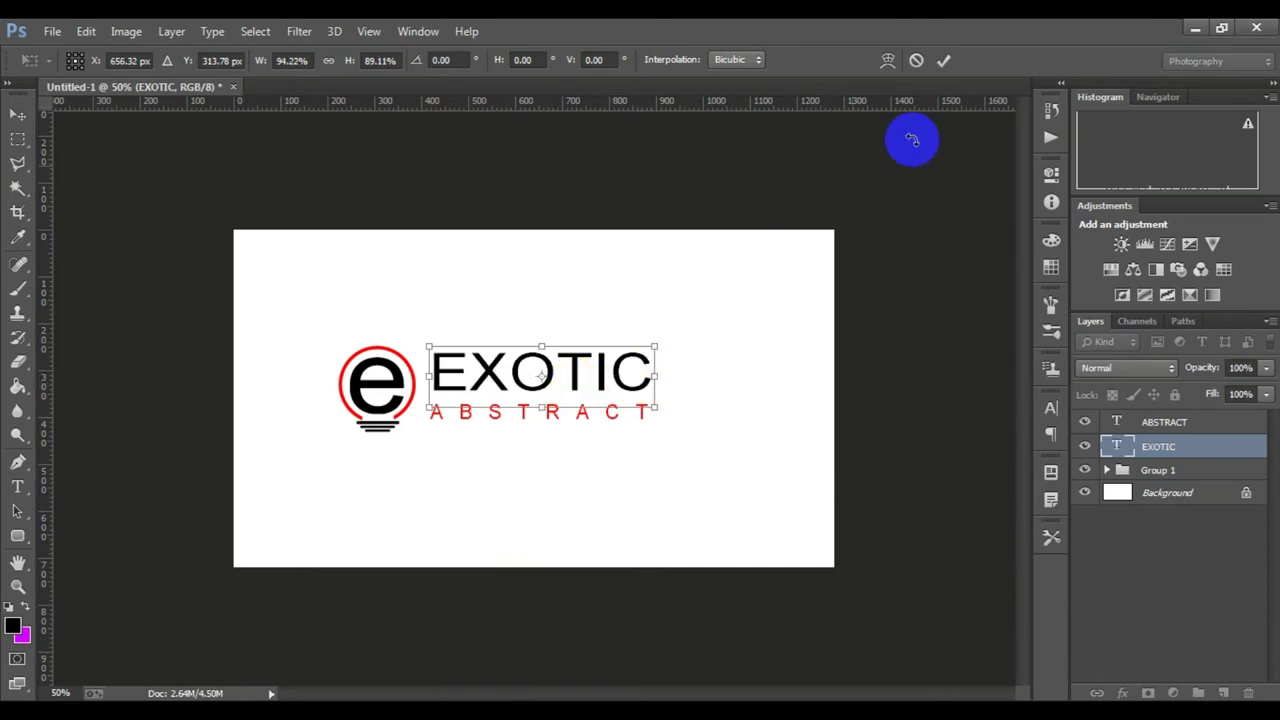
key("Return")
Scale EXOTIC and ABSTRACT together to about 92%.
left_click(1164, 422, "ctrl")
key("ctrl+t")
left_click_drag(656, 411, 594, 409)
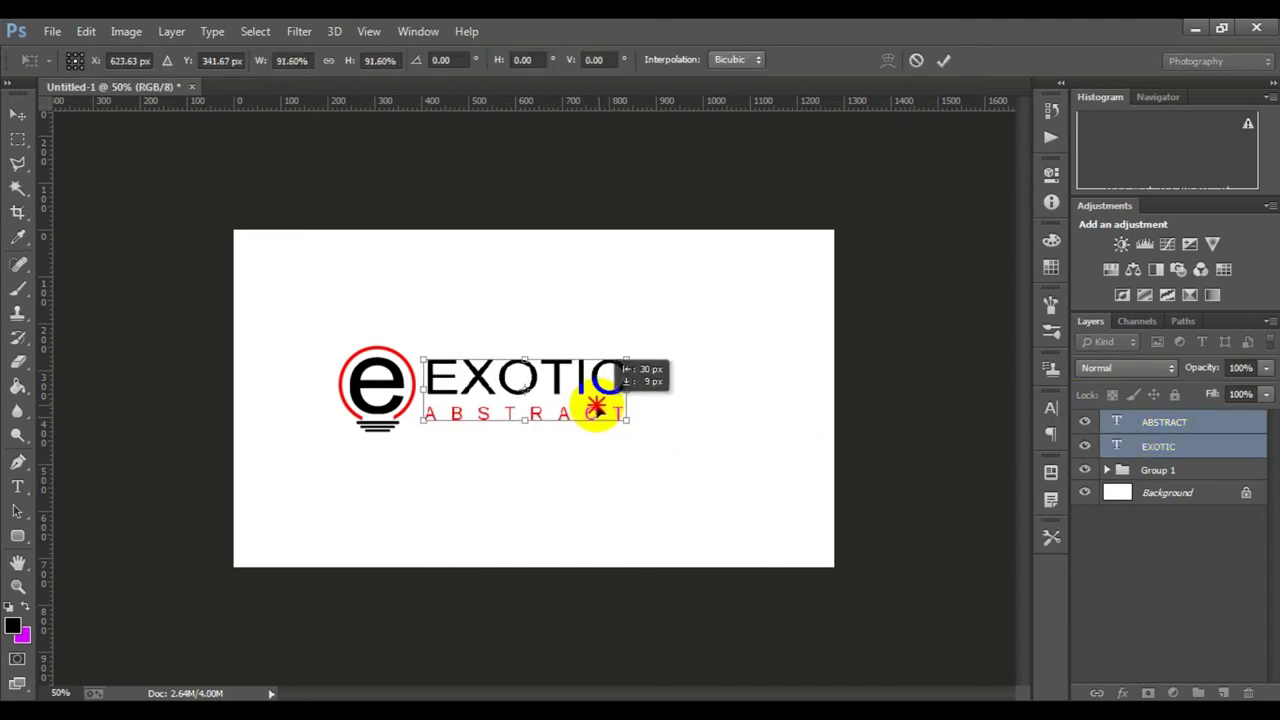
left_click(944, 62)
Rasterize and group both text layers, then open the glass-wall mockup PSD.
right_click(1181, 446)
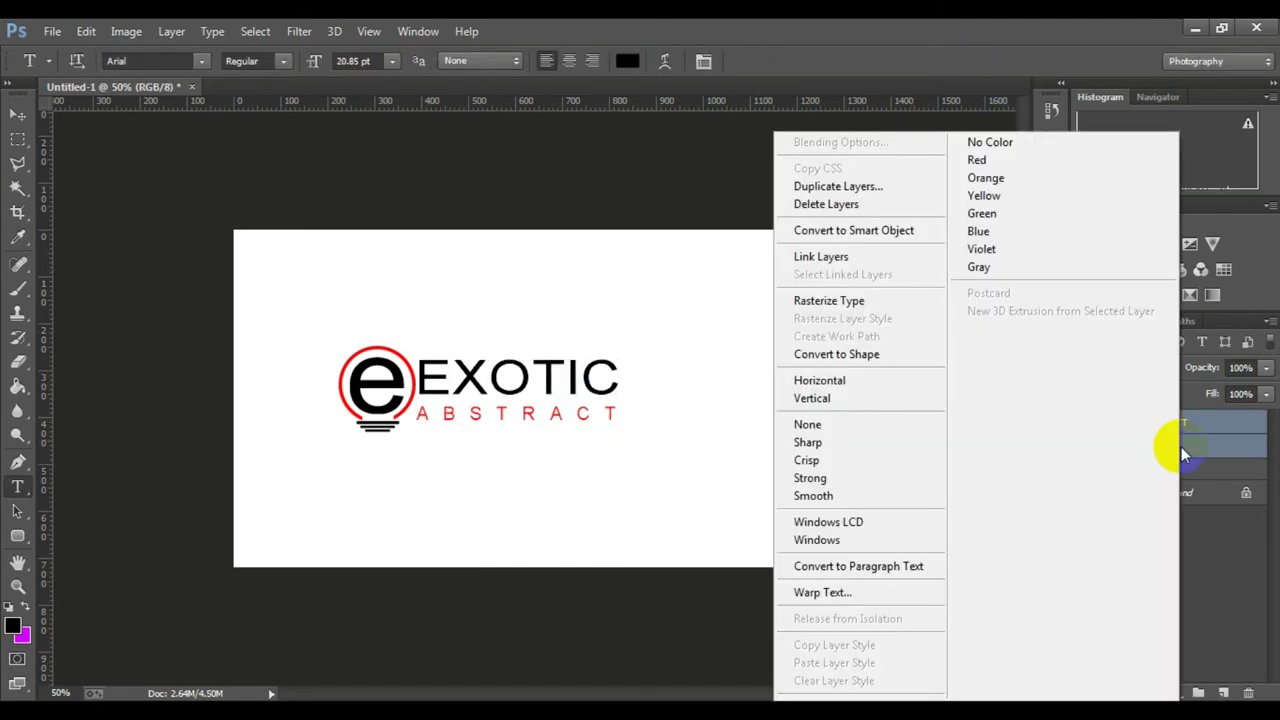
left_click(817, 303)
key("ctrl+g")
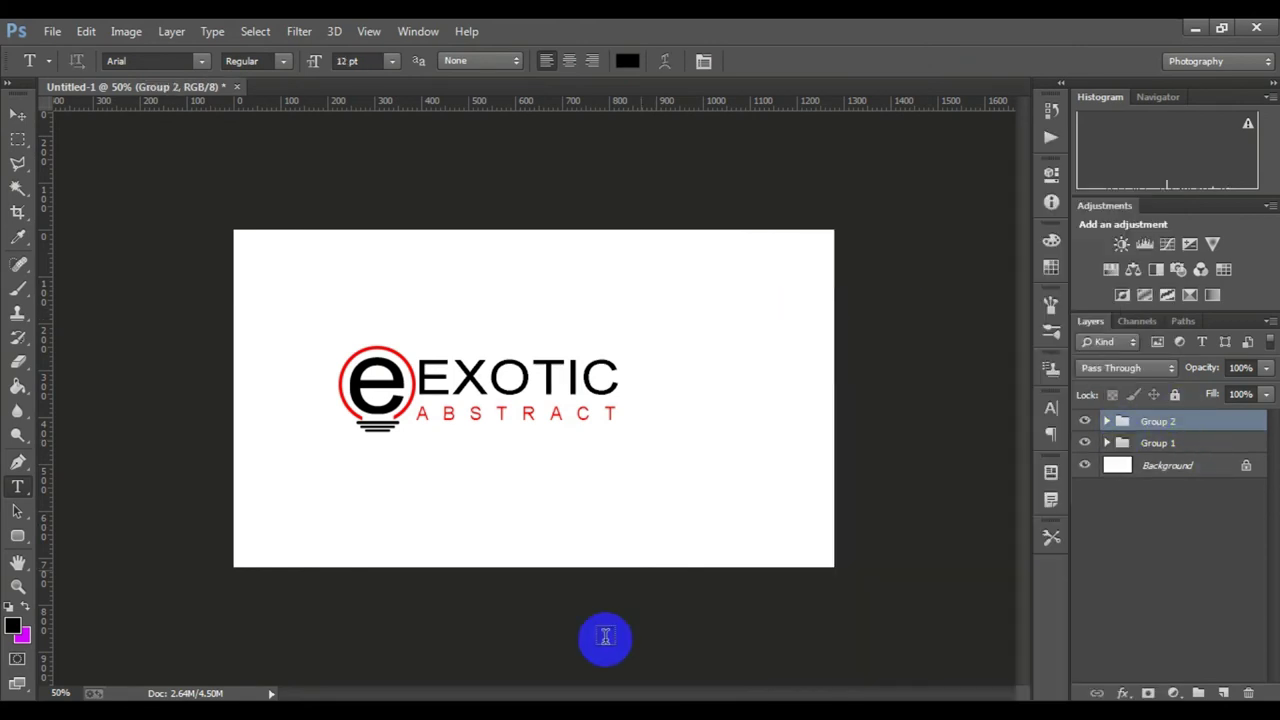
left_click(765, 698)
left_click_drag(443, 162, 418, 95)
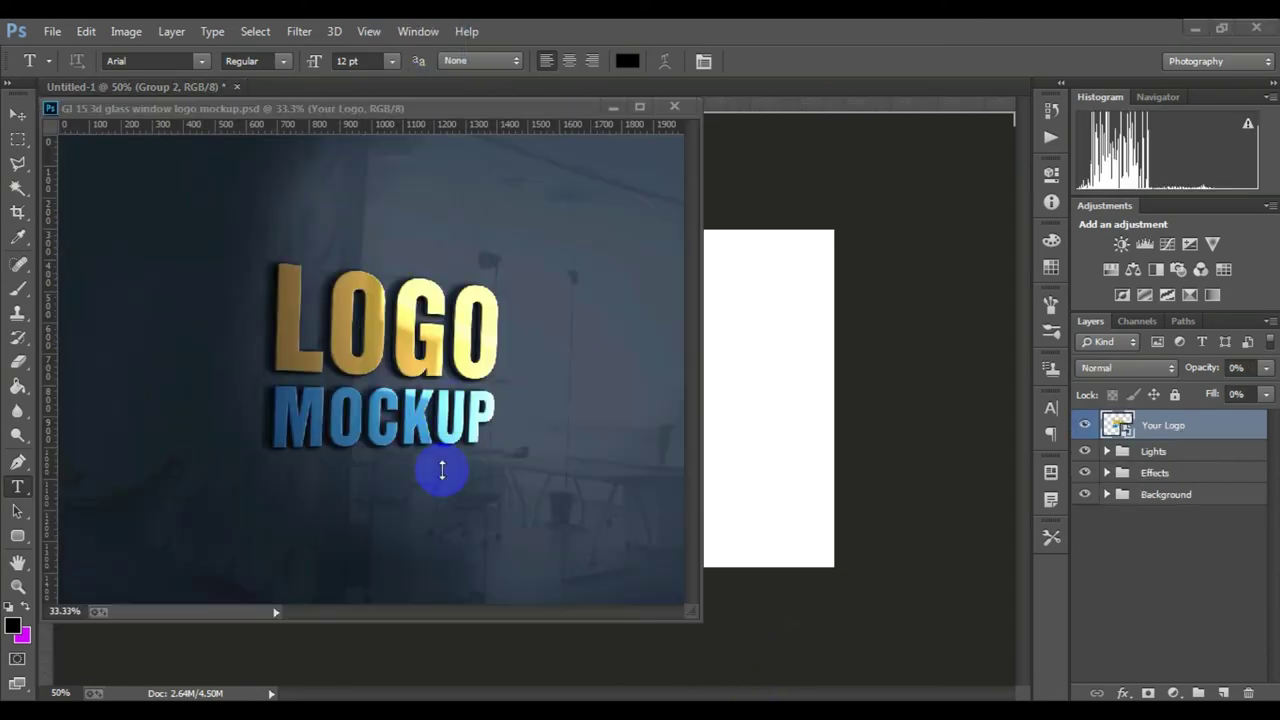
Open the Your Logo smart object and hide the Preview logo placeholder.
left_click_drag(288, 130, 320, 88)
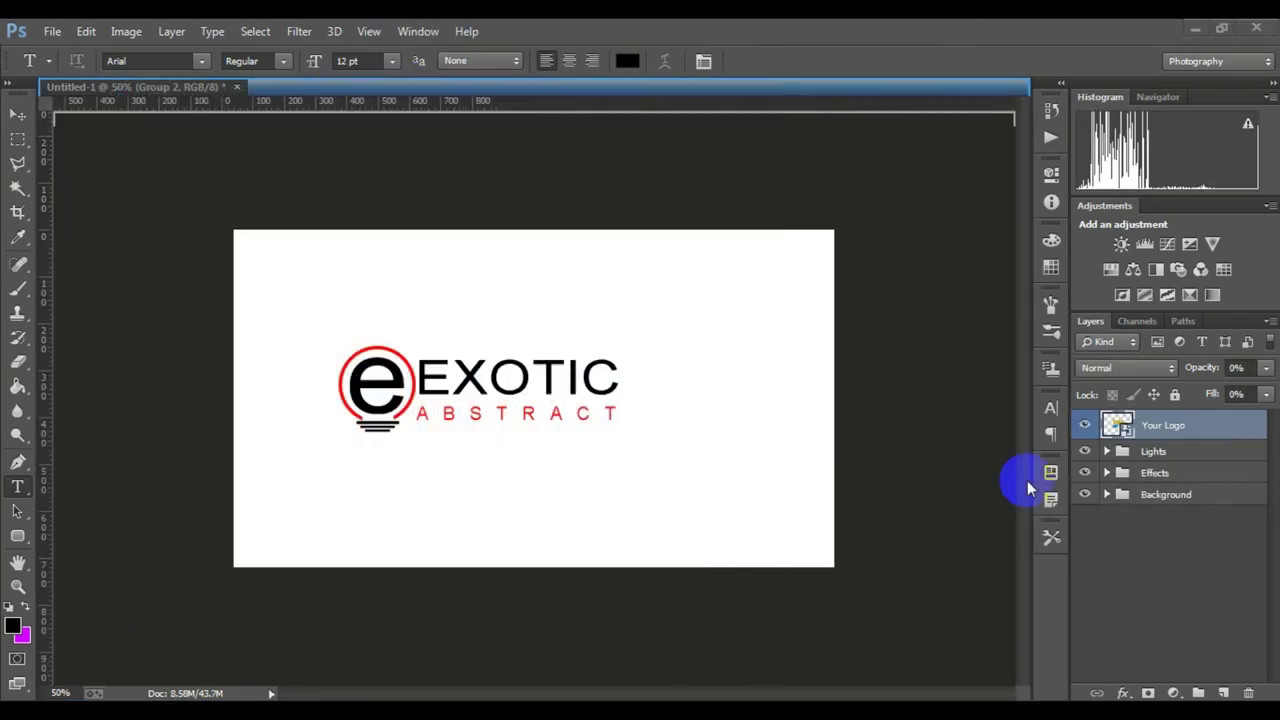
double_click(1117, 425)
left_click(645, 319)
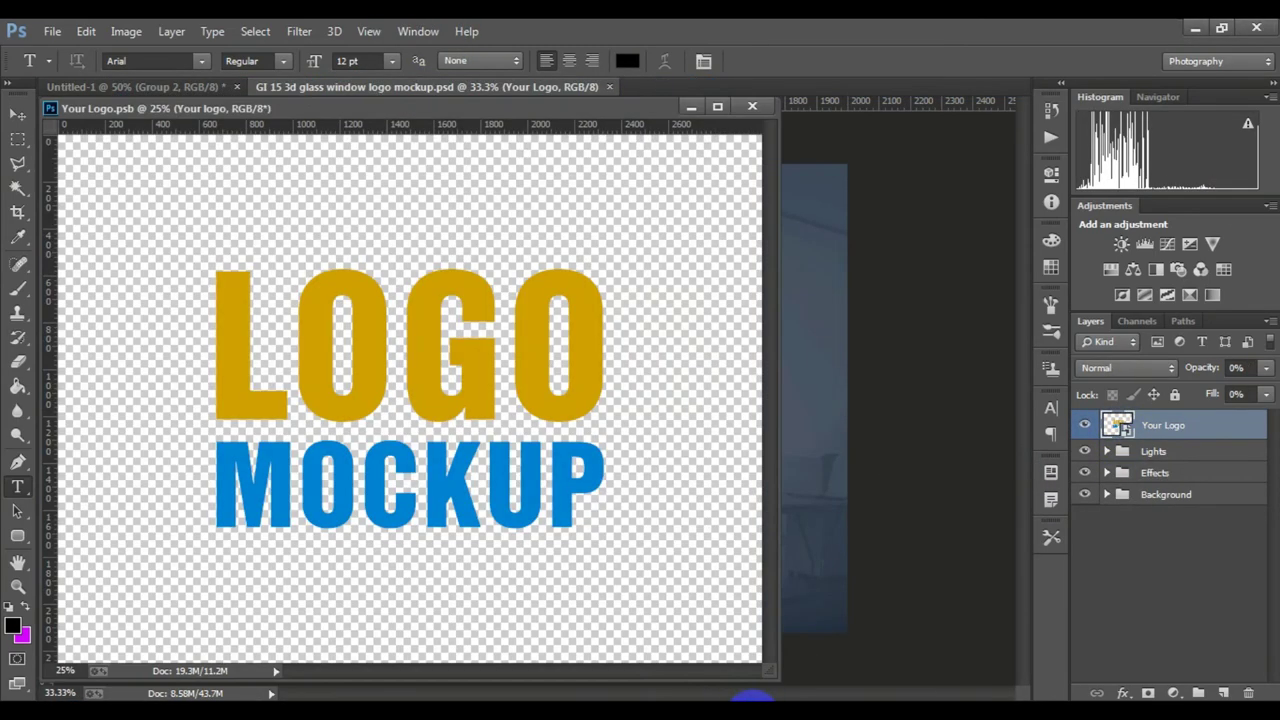
left_click_drag(329, 114, 416, 97)
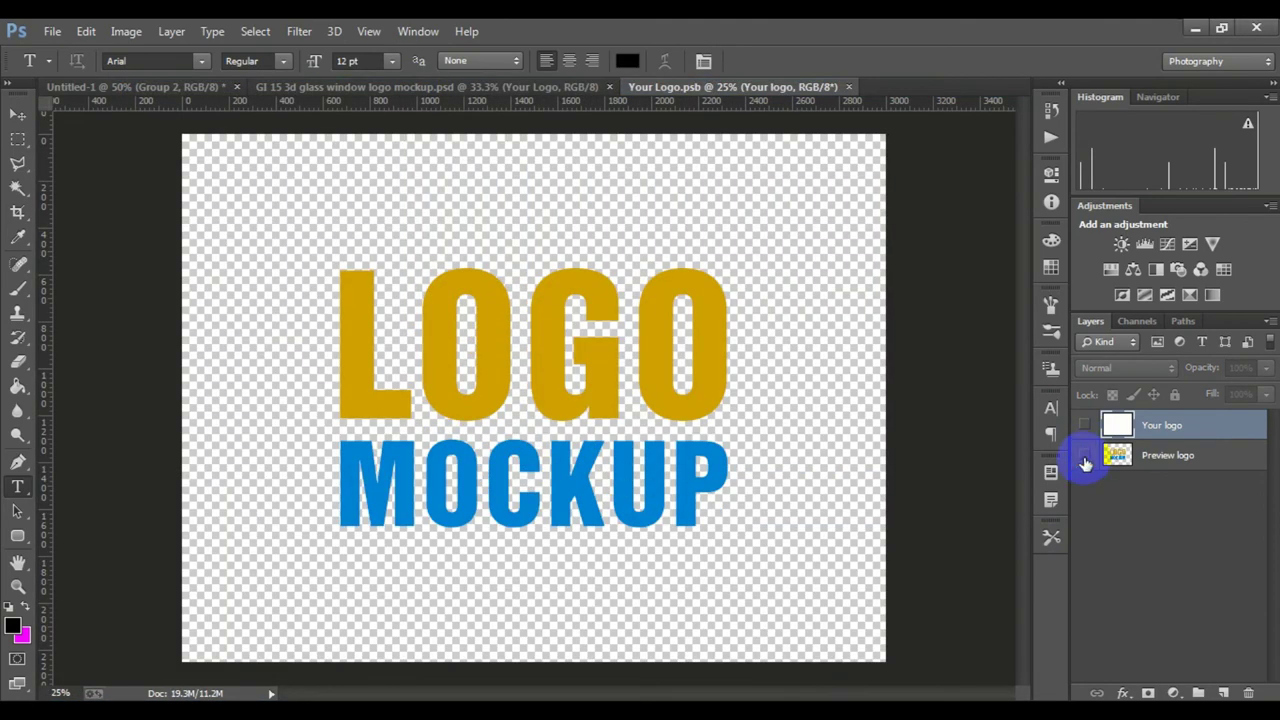
left_click(1085, 455)
Copy both logo groups into the Your Logo document.
key("ctrl+Tab")
left_click(1152, 443, "shift")
left_click_drag(352, 384, 554, 374)
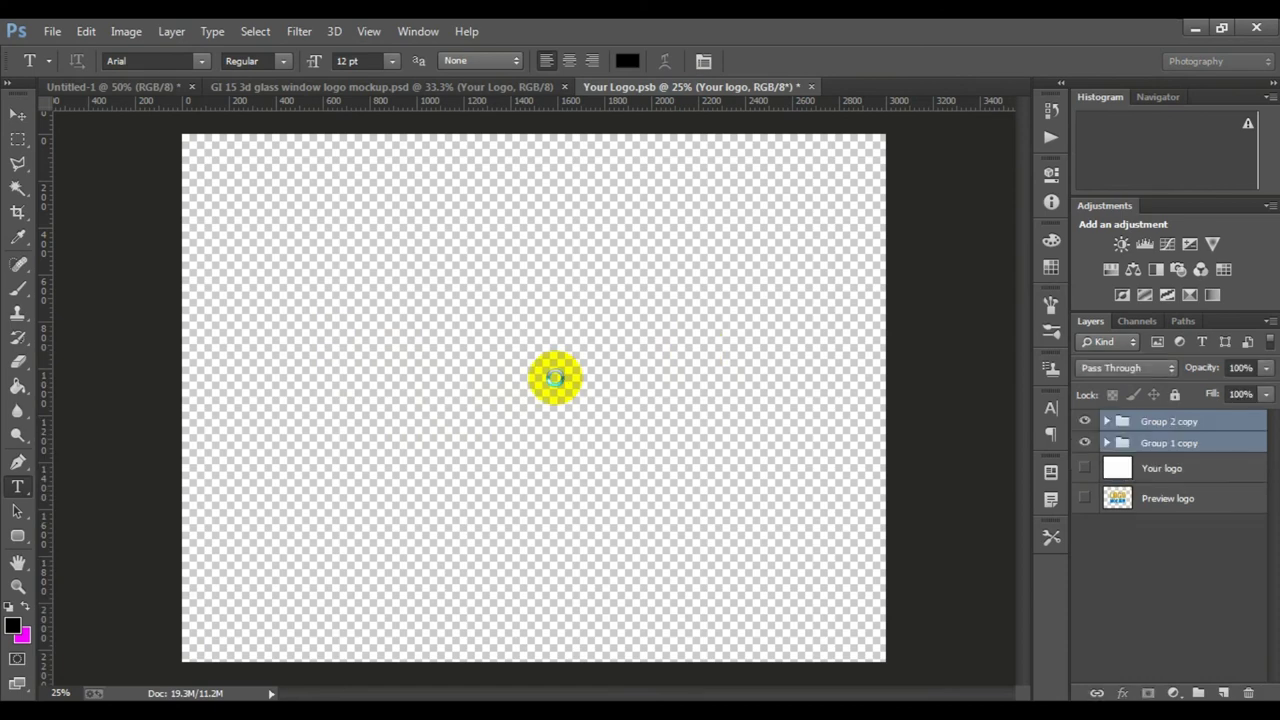
Enlarge the copied logo to span most of the canvas.
key("ctrl+t")
left_click_drag(627, 400, 674, 453)
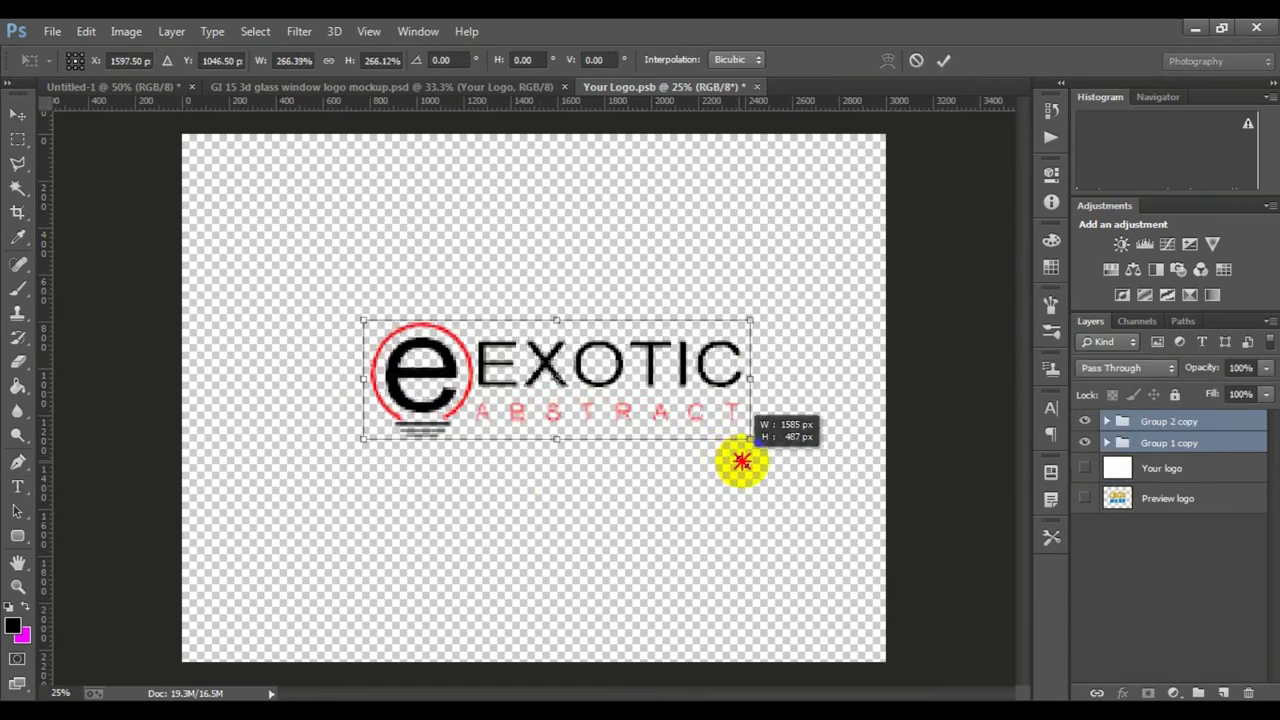
left_click(944, 60)
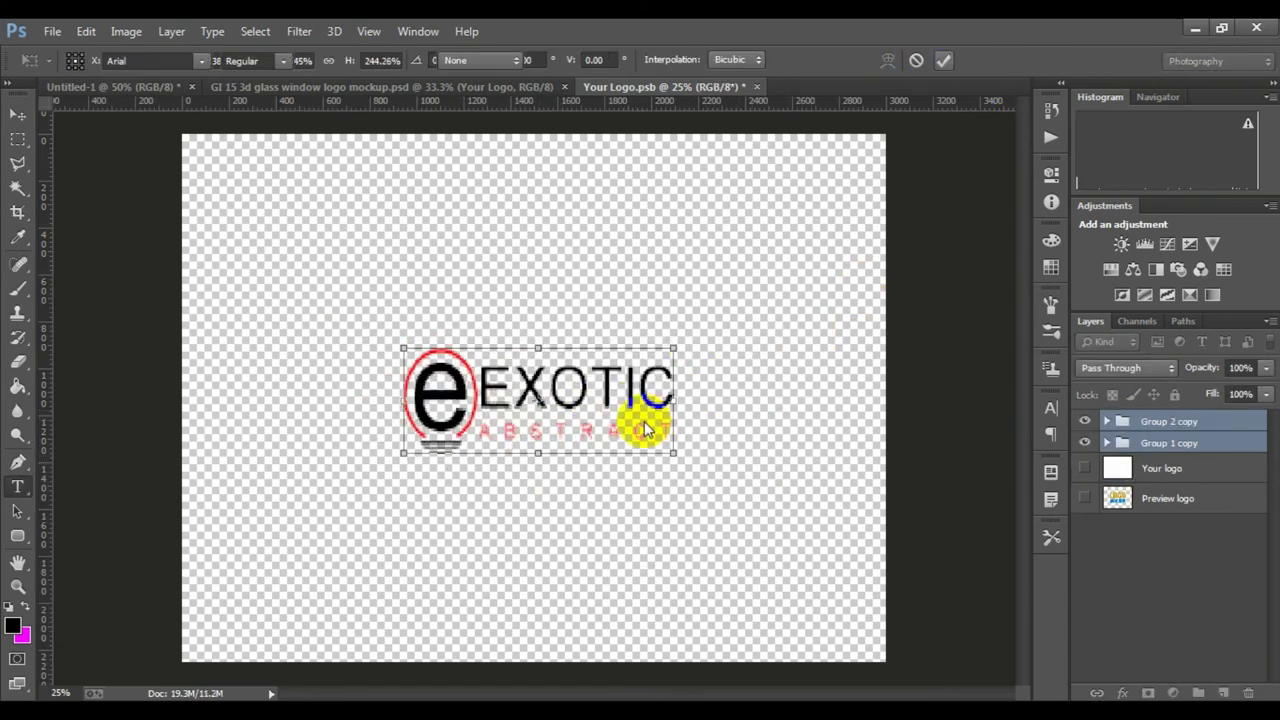
key("ctrl+z")
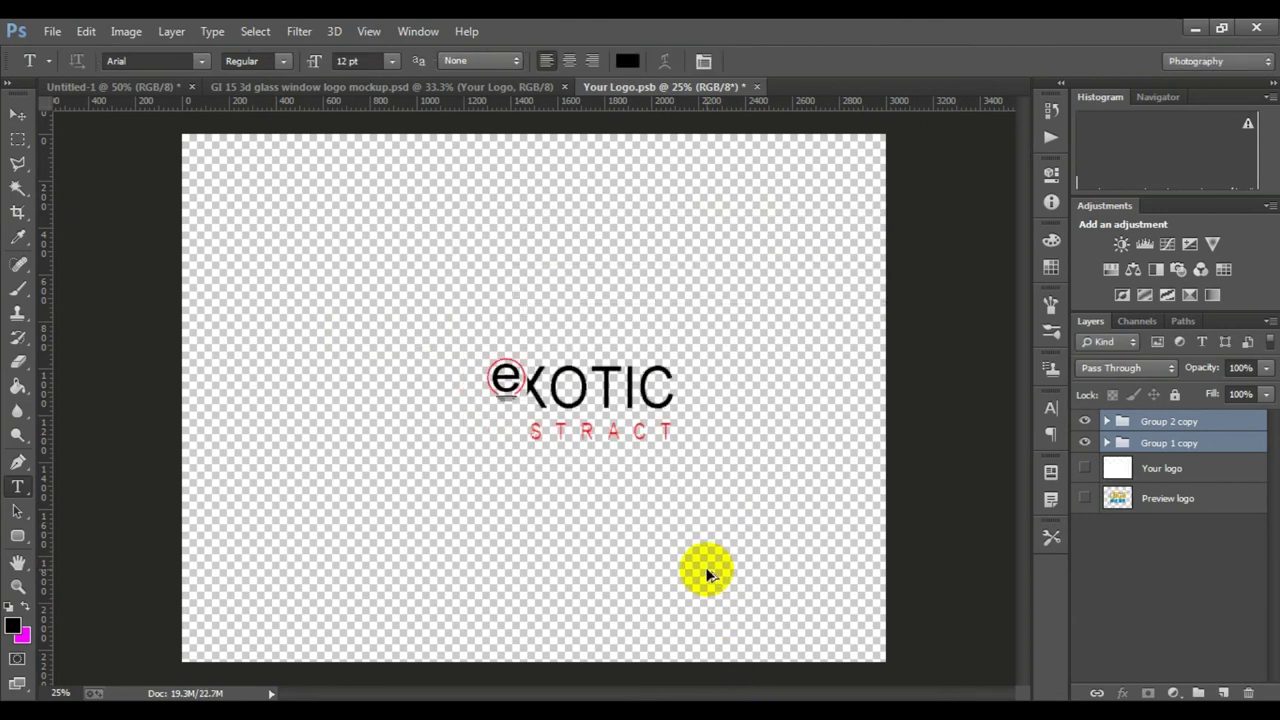
key("ctrl+t")
left_click_drag(627, 400, 794, 491)
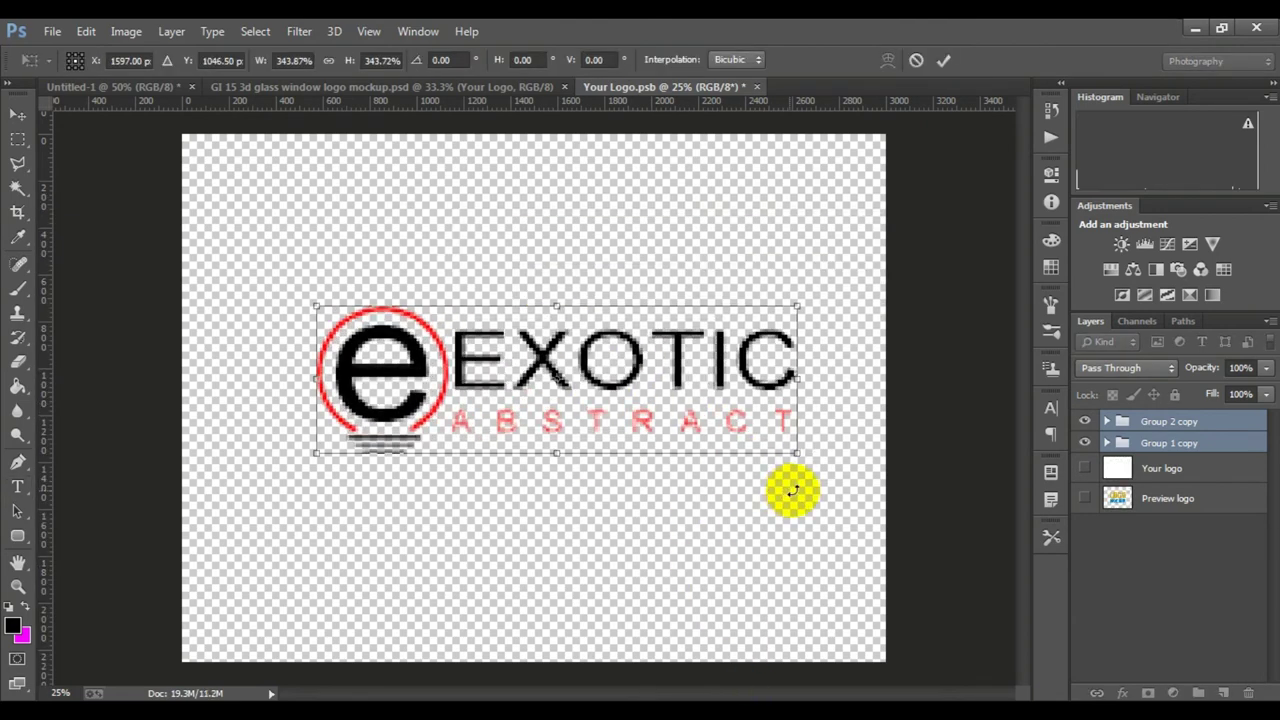
left_click(944, 60)
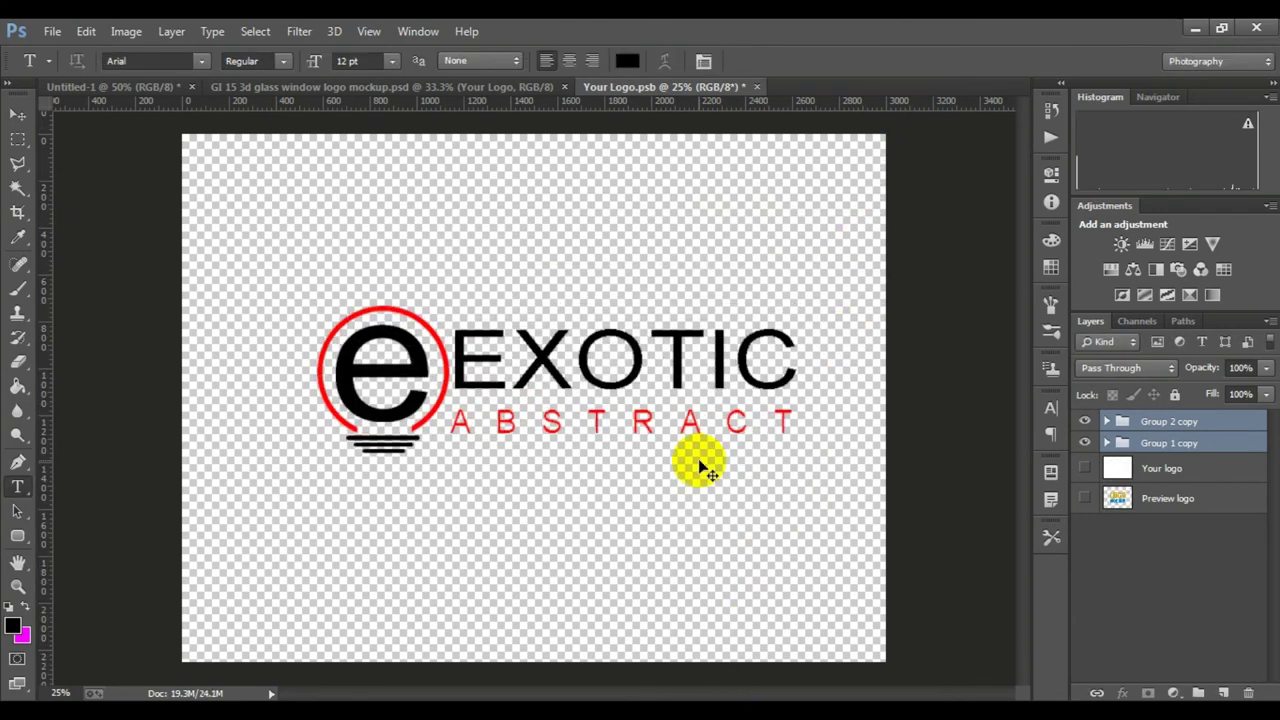
Shift the logo about 96 px left, then save and close the smart object.
key("ctrl+t")
left_click_drag(642, 405, 620, 415)
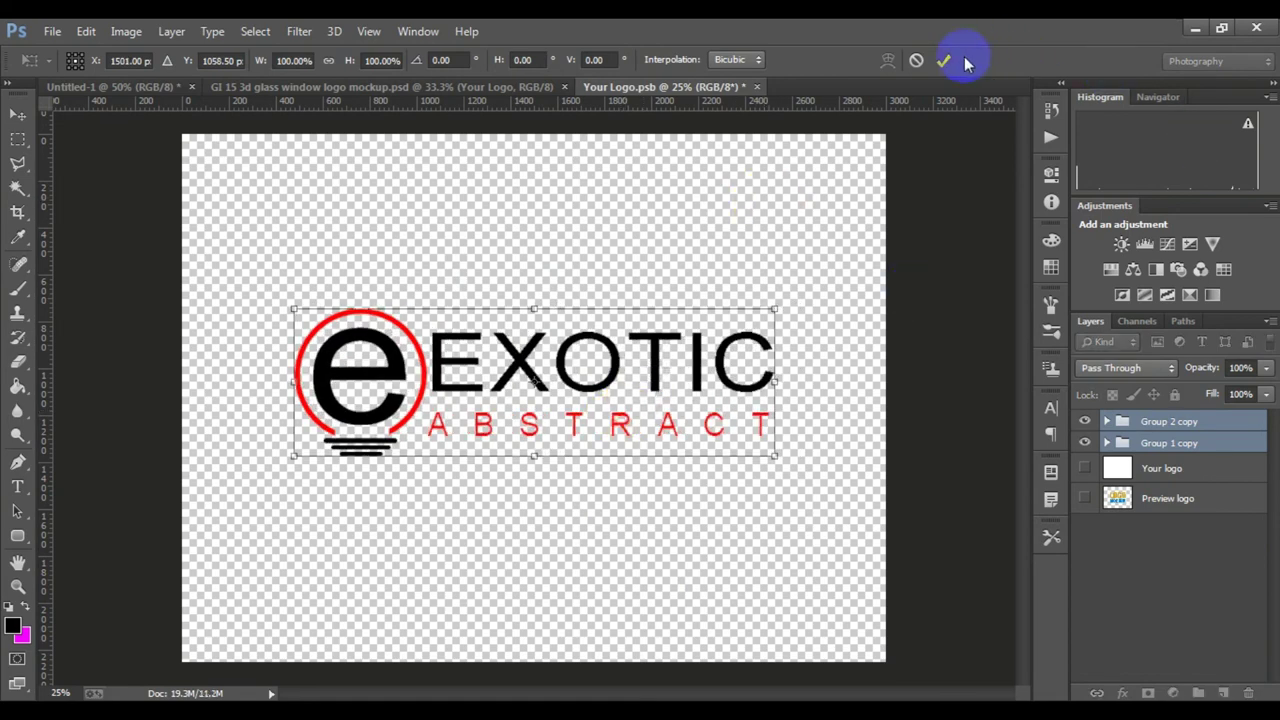
left_click(944, 60)
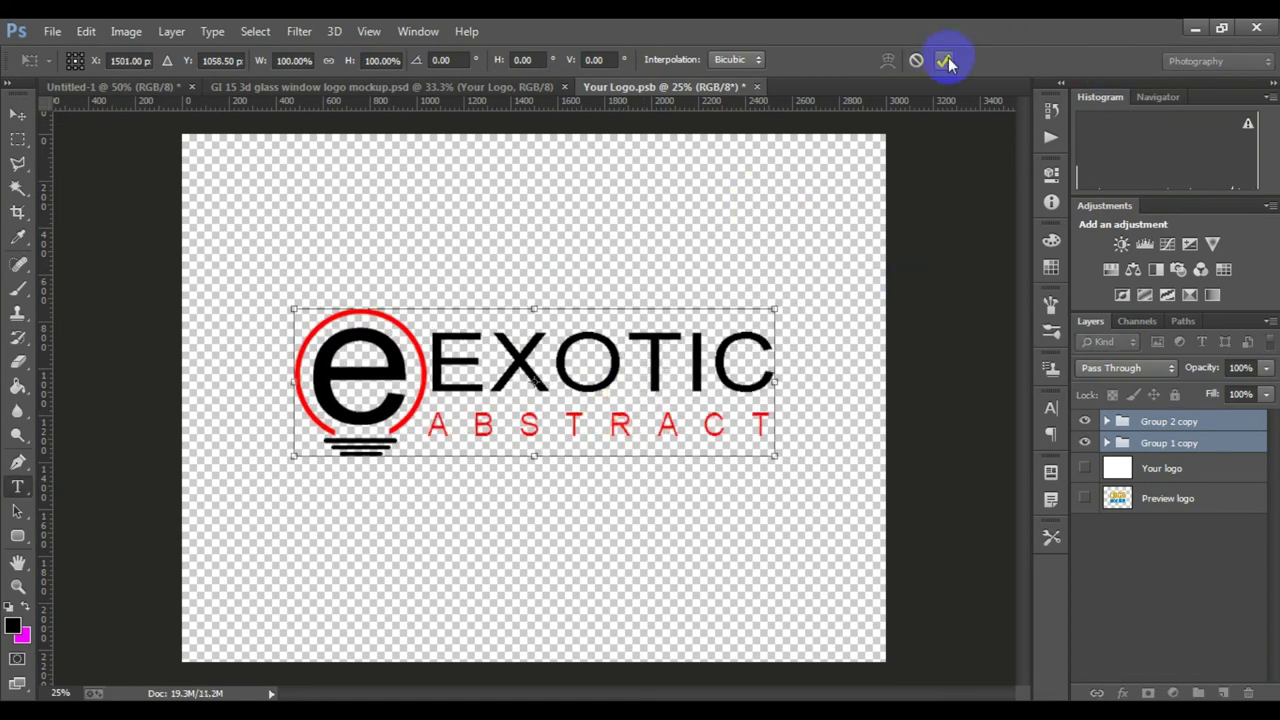
left_click(757, 87)
left_click(478, 272)
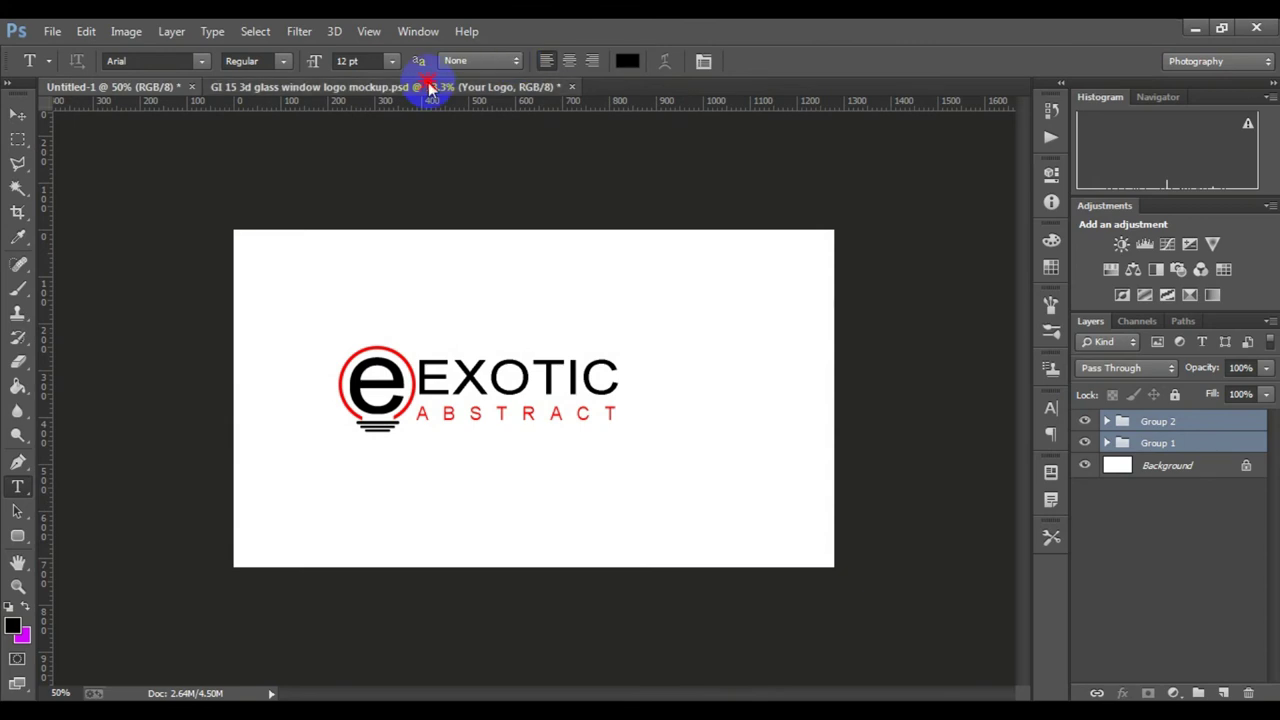
Inspect the 3D EXOTIC ABSTRACT logo on the glass-wall mockup at several zoom levels.
left_click(420, 87)
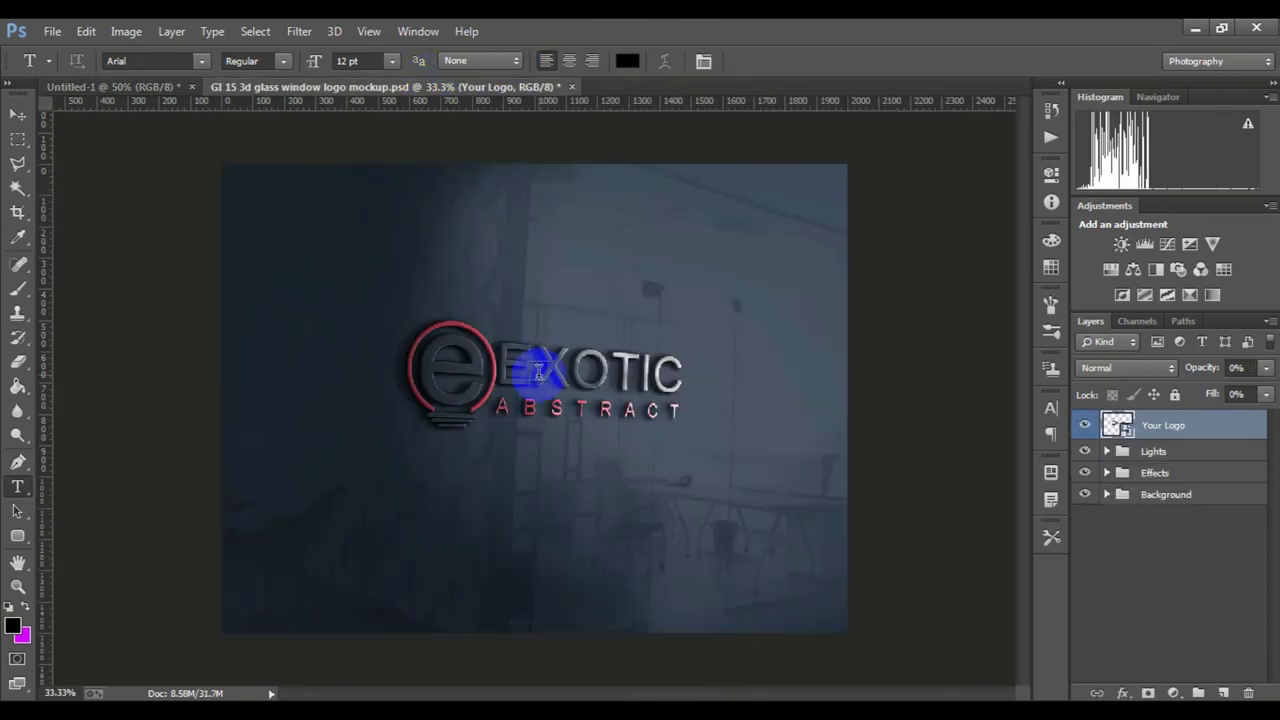
key("ctrl+plus")
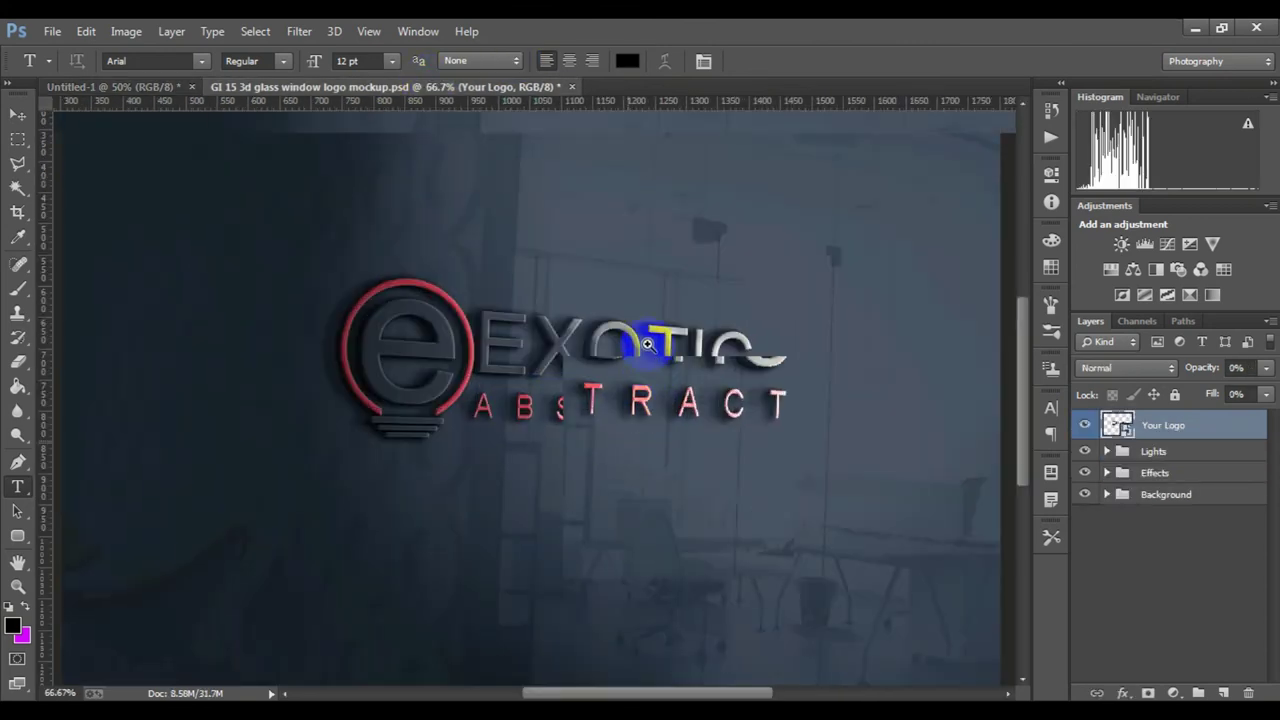
key("ctrl+minus")
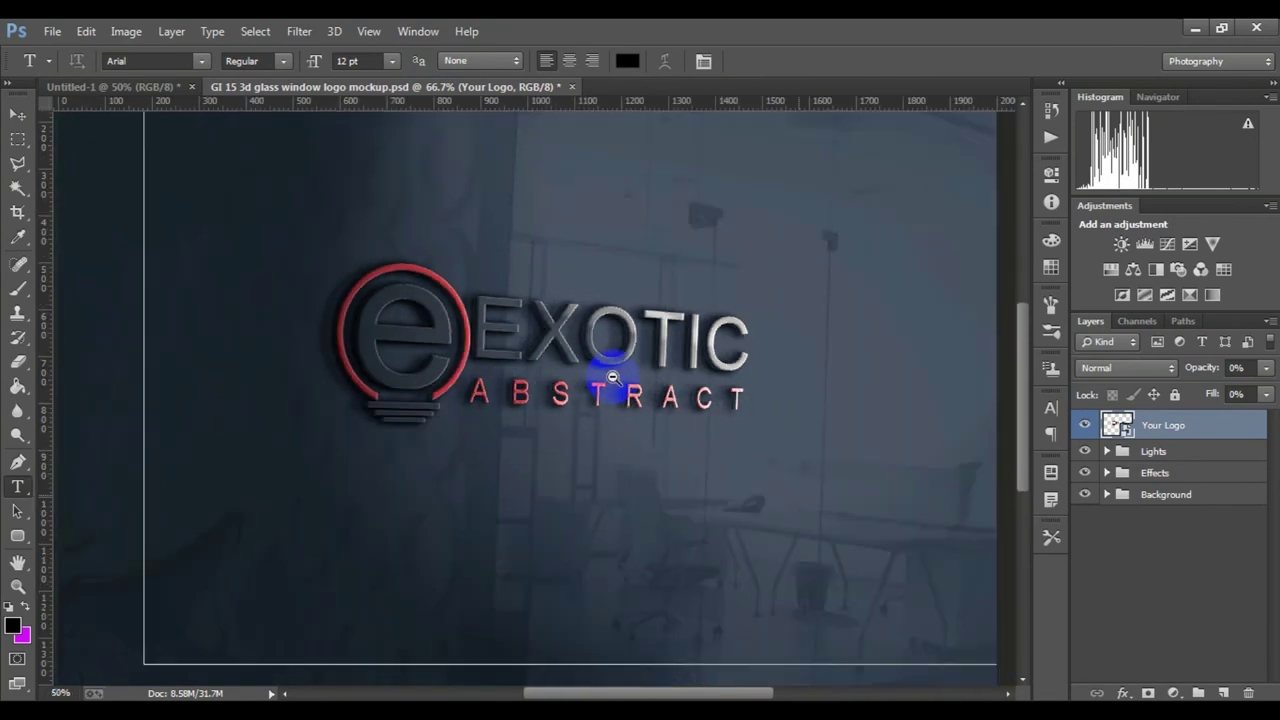
key("ctrl+minus")
key("ctrl+plus")
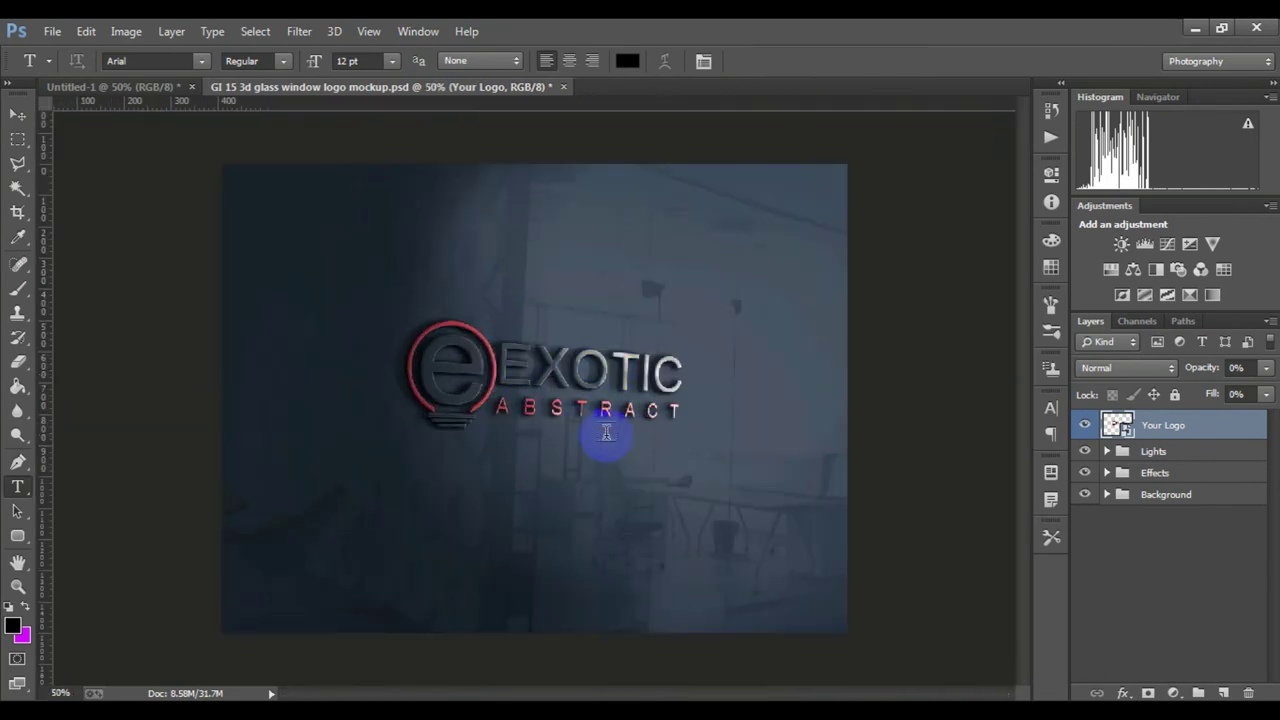
key("ctrl+minus")
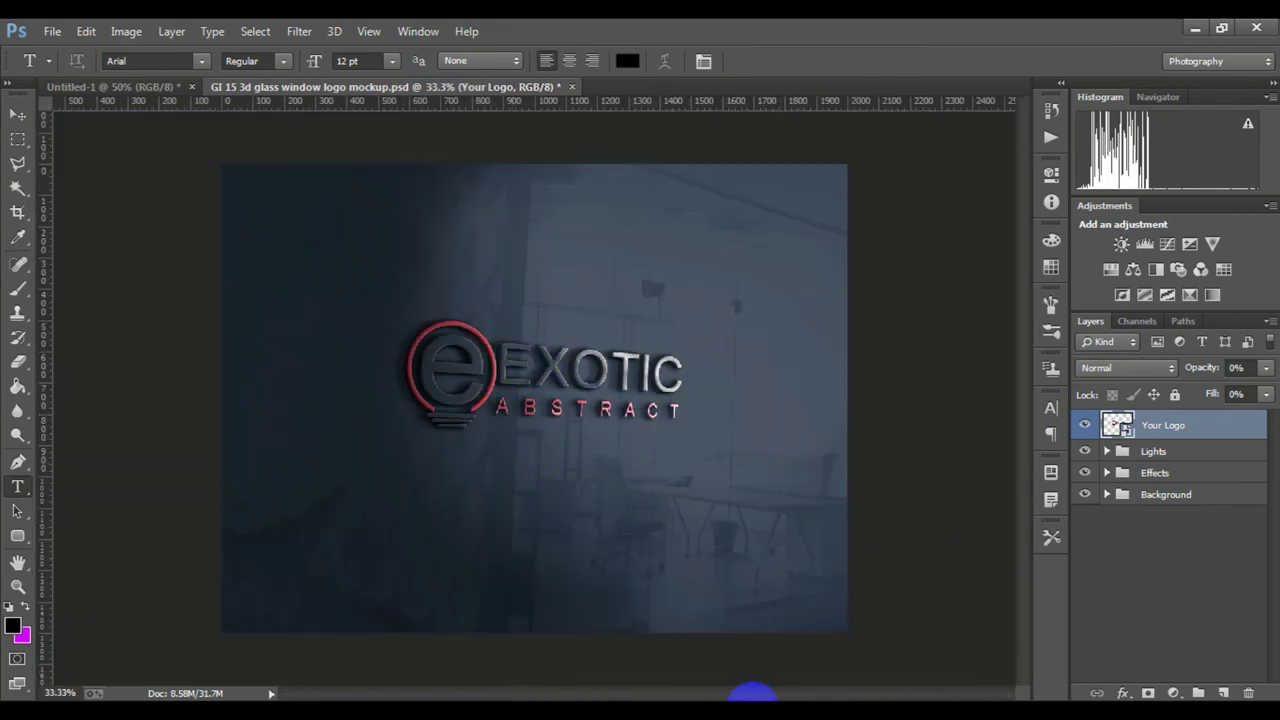